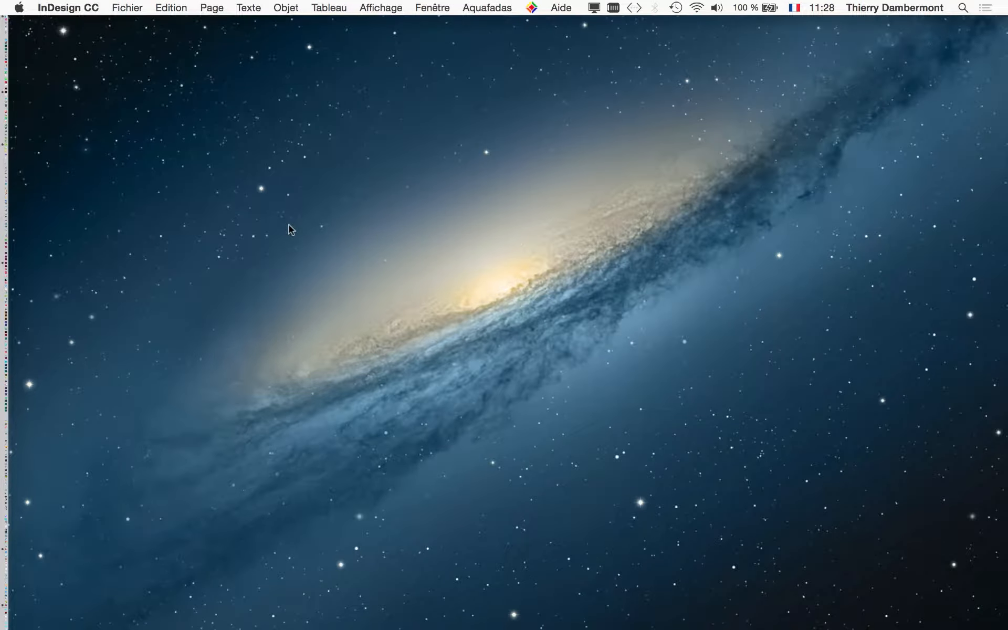
# Launch Adobe InDesign CC 2017 and clear the workspace by moving the tools aside and closing the floating Boutons et formulaires panel.
pyautogui.click(289, 225)
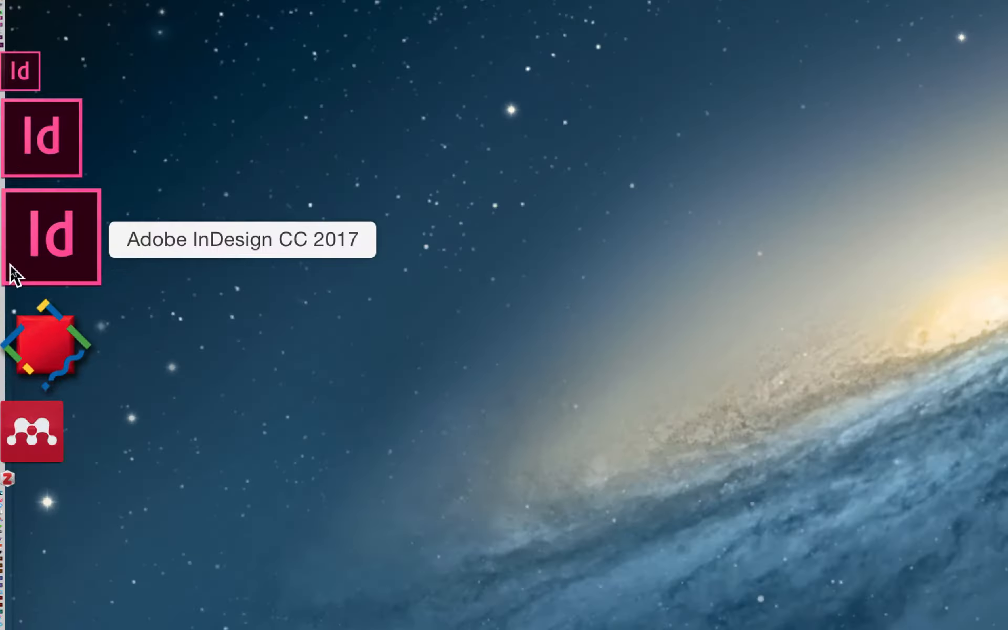
pyautogui.click(11, 273)
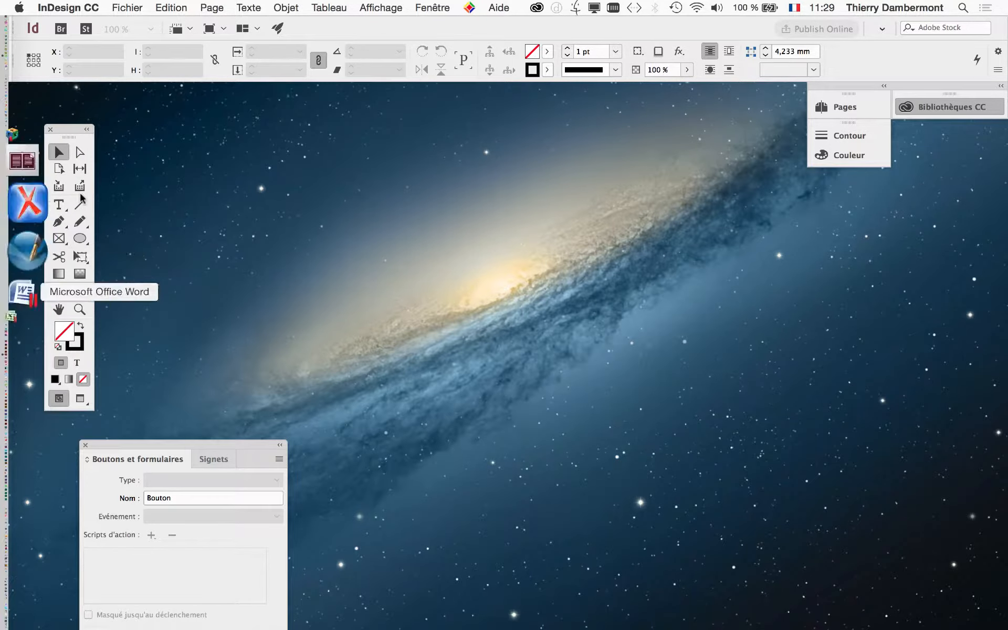
pyautogui.moveTo(71, 136); pyautogui.dragTo(47, 106)
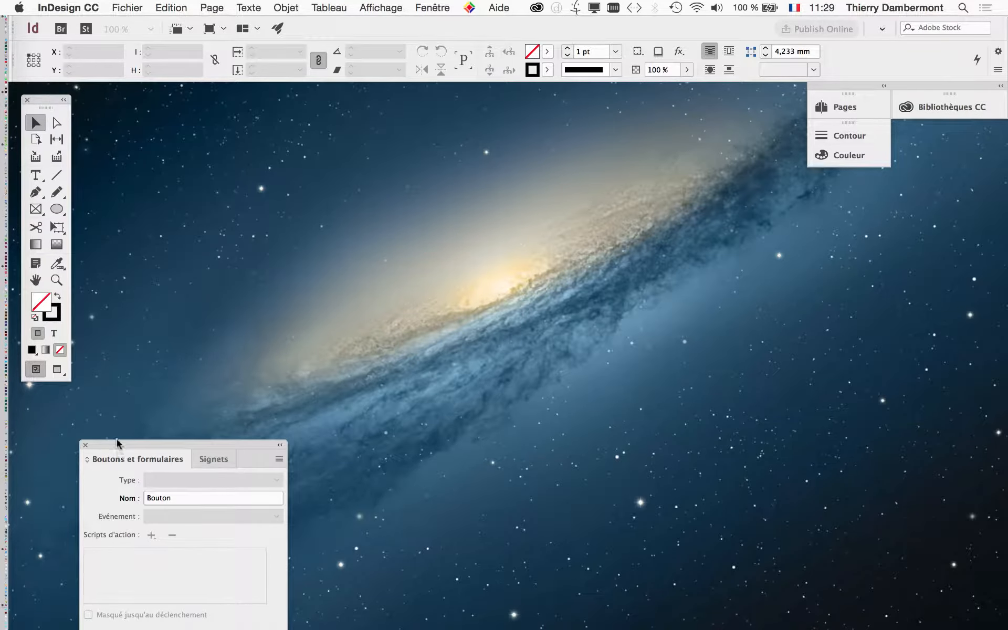
pyautogui.moveTo(117, 444); pyautogui.dragTo(300, 216)
pyautogui.click(260, 208)
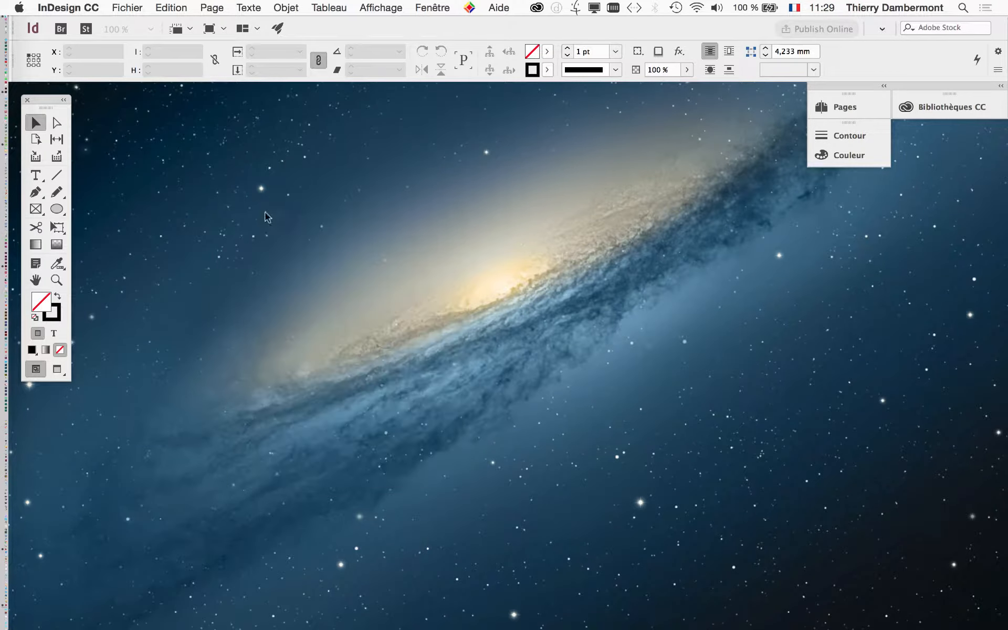
# Open the recent document interactive-pdf-04.indd.
pyautogui.click(140, 7)
pyautogui.moveTo(156, 64)
pyautogui.click(388, 65)
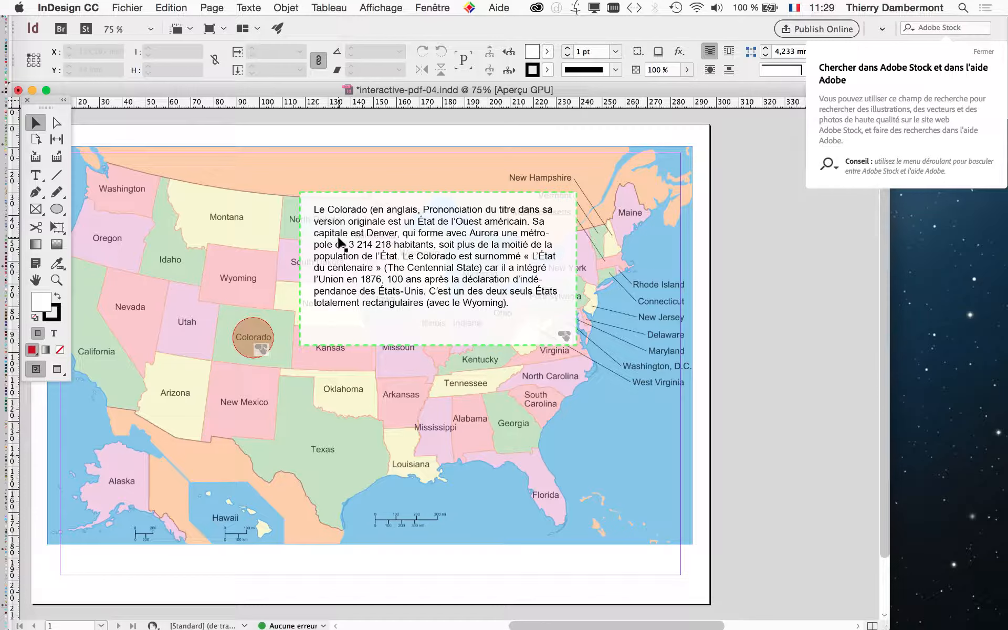
# Select the Colorado description block over the map and dismiss the Adobe Stock search tip.
pyautogui.click(340, 243)
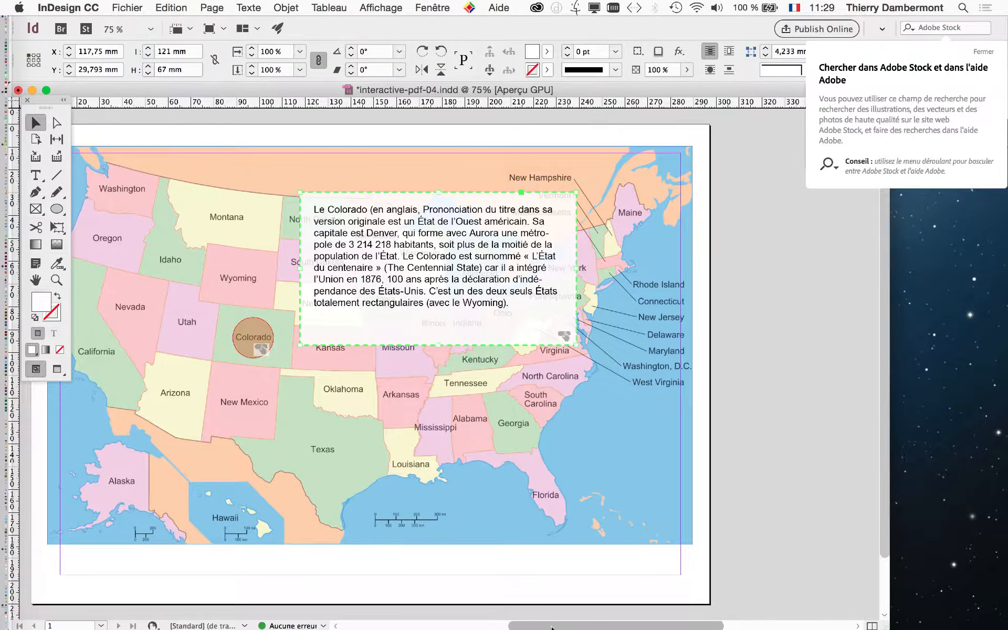
pyautogui.moveTo(551, 626); pyautogui.dragTo(529, 627)
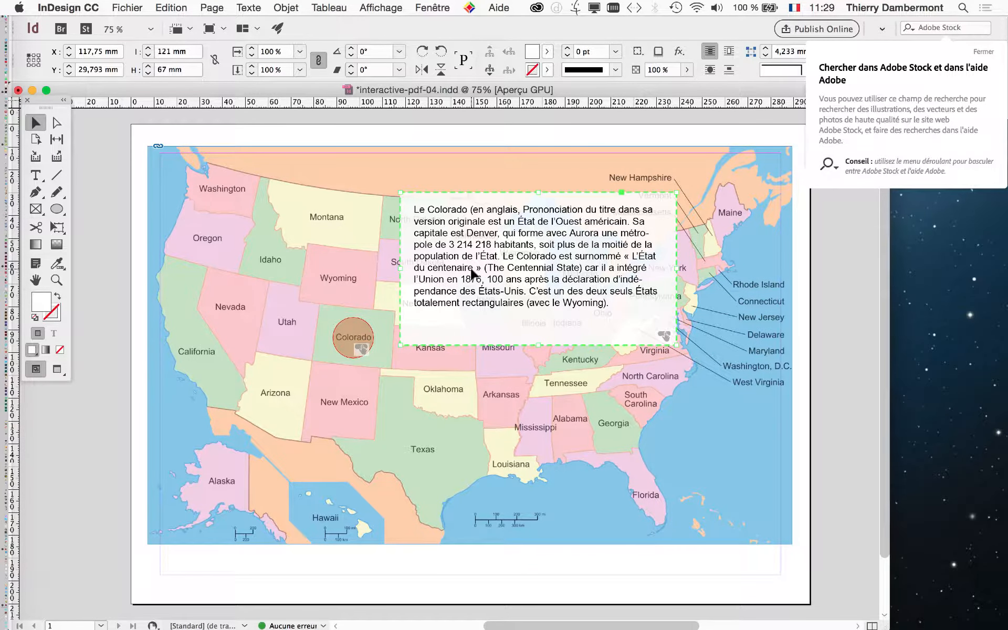
pyautogui.click(984, 51)
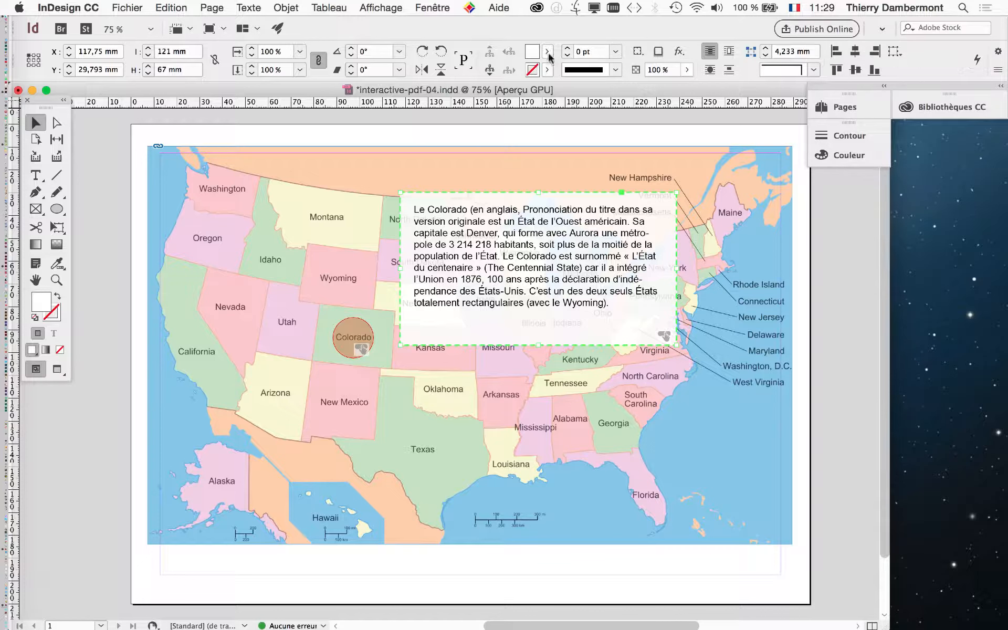
# Show the document's layers, expand infos-etats and info-COLORADO, and select the [Normal] state of the Colorado object.
pyautogui.click(442, 6)
pyautogui.click(455, 107)
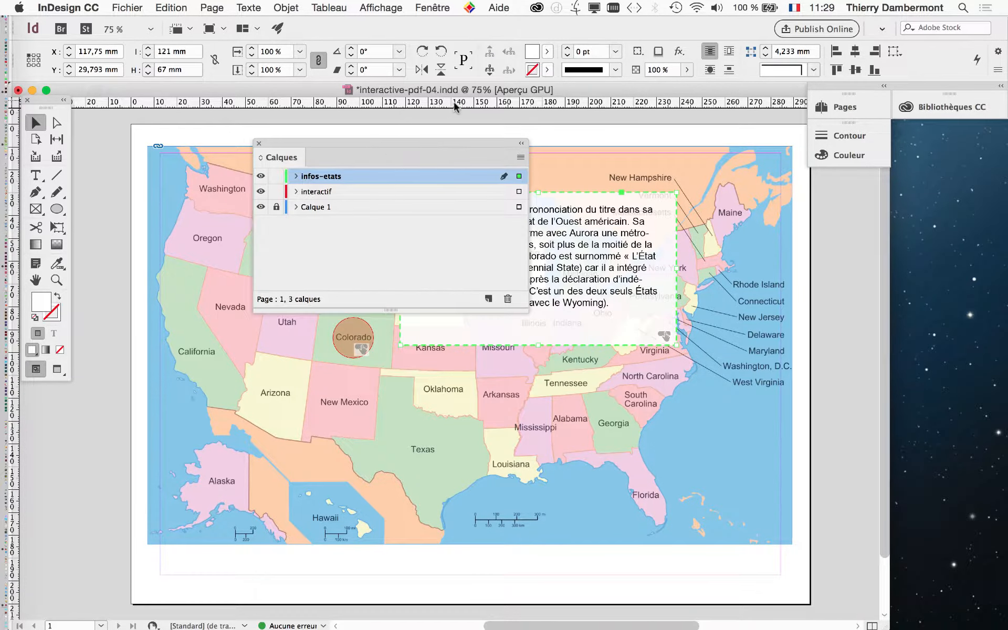
pyautogui.moveTo(373, 147); pyautogui.dragTo(217, 253)
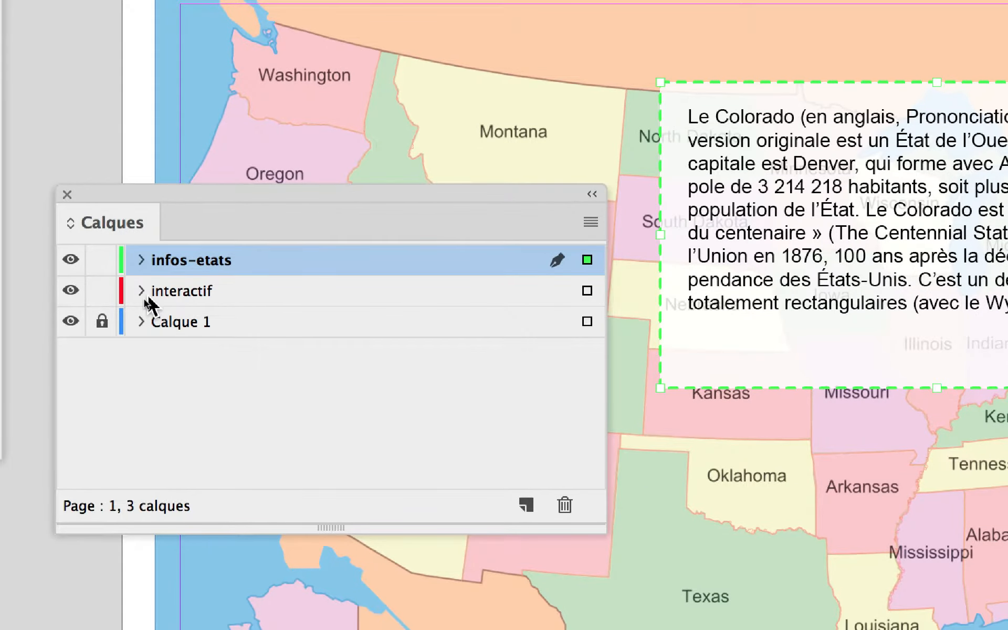
pyautogui.click(145, 279)
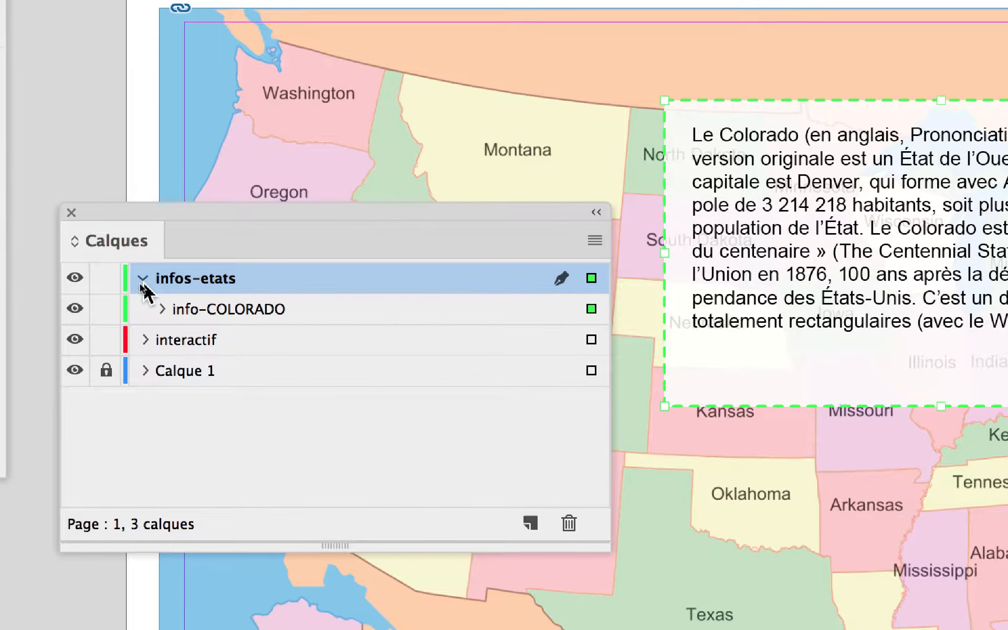
pyautogui.click(162, 310)
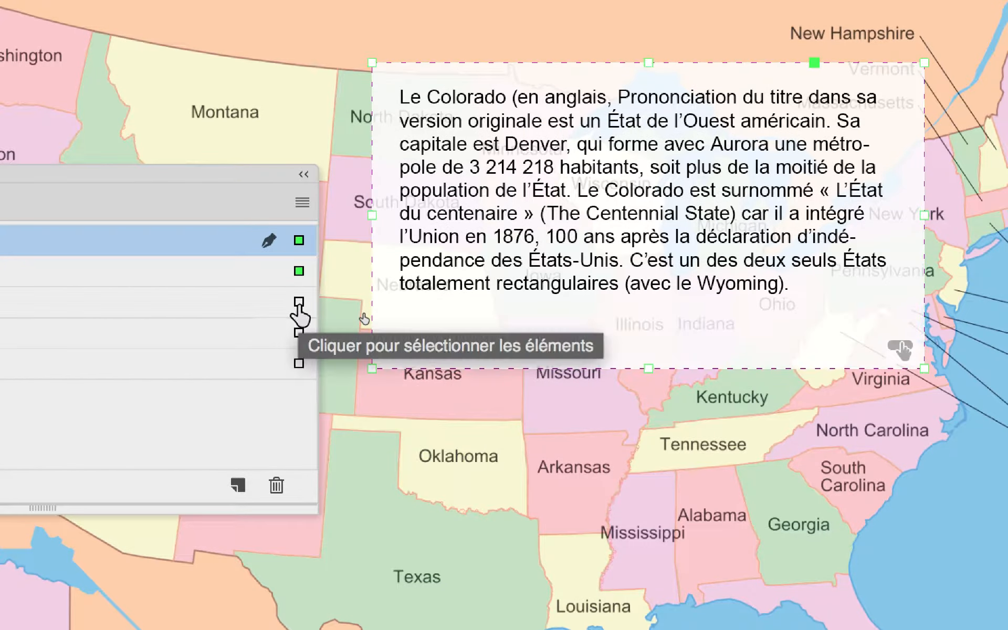
pyautogui.click(298, 303)
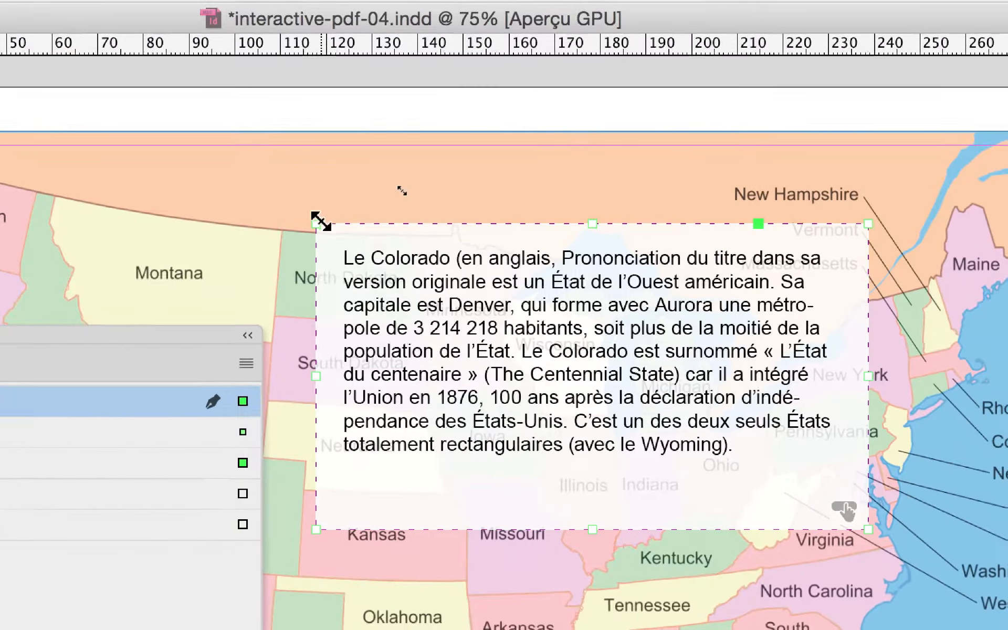
# Enlarge the [Normal] state's frame to about 282 by 181 mm so it covers the whole map.
pyautogui.moveTo(785, 283); pyautogui.dragTo(740, 253)
pyautogui.moveTo(304, 212); pyautogui.dragTo(0, 140)
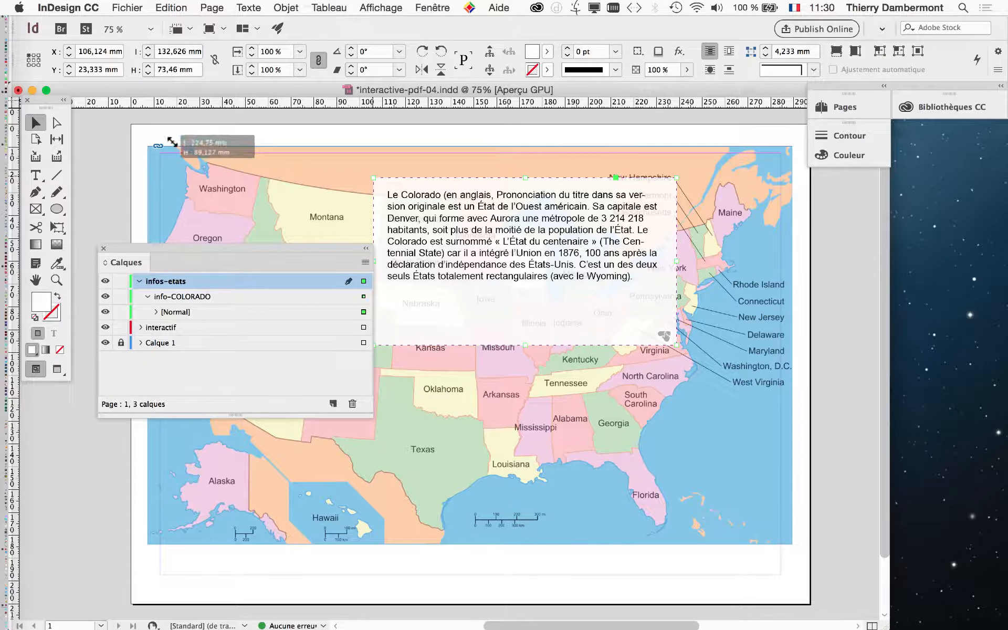
pyautogui.moveTo(172, 142); pyautogui.dragTo(148, 136)
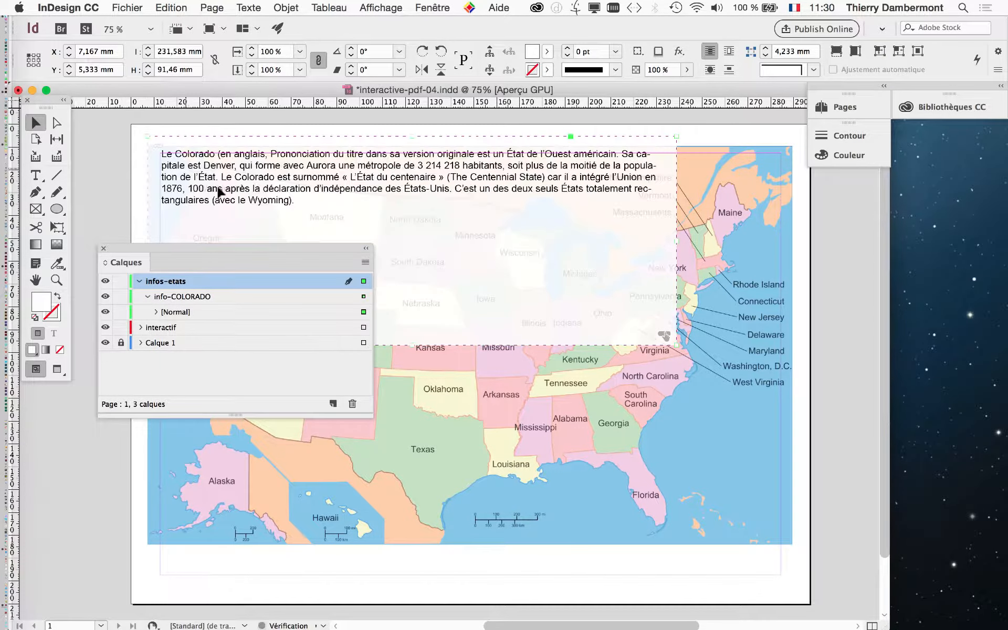
pyautogui.moveTo(675, 342); pyautogui.dragTo(794, 549)
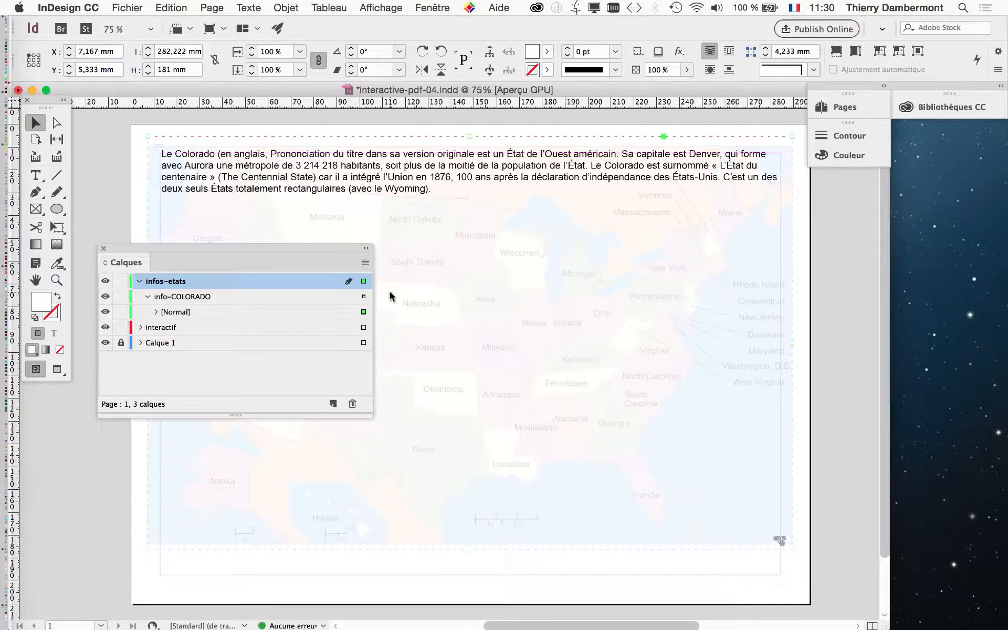
# Narrow the Calques panel and move it clear of most of the map.
pyautogui.moveTo(331, 249); pyautogui.dragTo(903, 267)
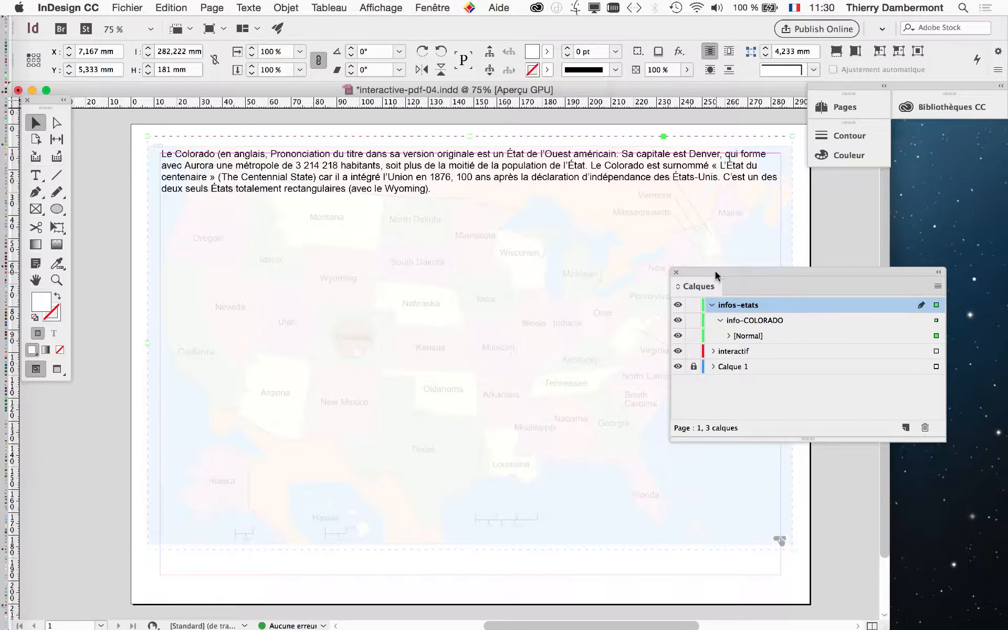
pyautogui.moveTo(715, 271); pyautogui.dragTo(709, 250)
pyautogui.moveTo(939, 421); pyautogui.dragTo(829, 419)
pyautogui.moveTo(706, 263); pyautogui.dragTo(805, 261)
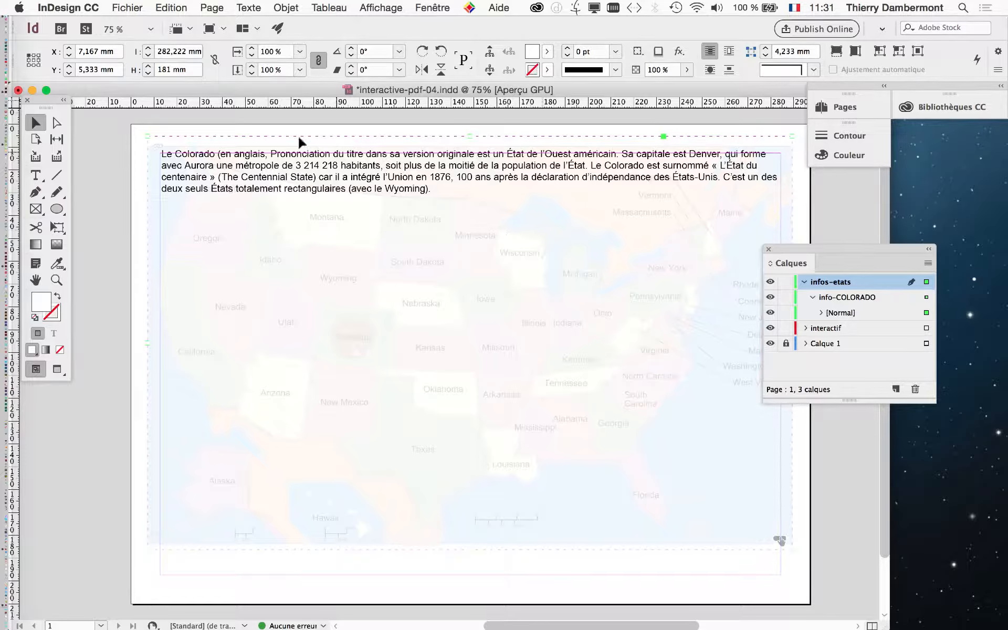
# Expand the [Normal] state and select the Colorado text frame inside it, widening the layer list to show its full name.
pyautogui.click(286, 8)
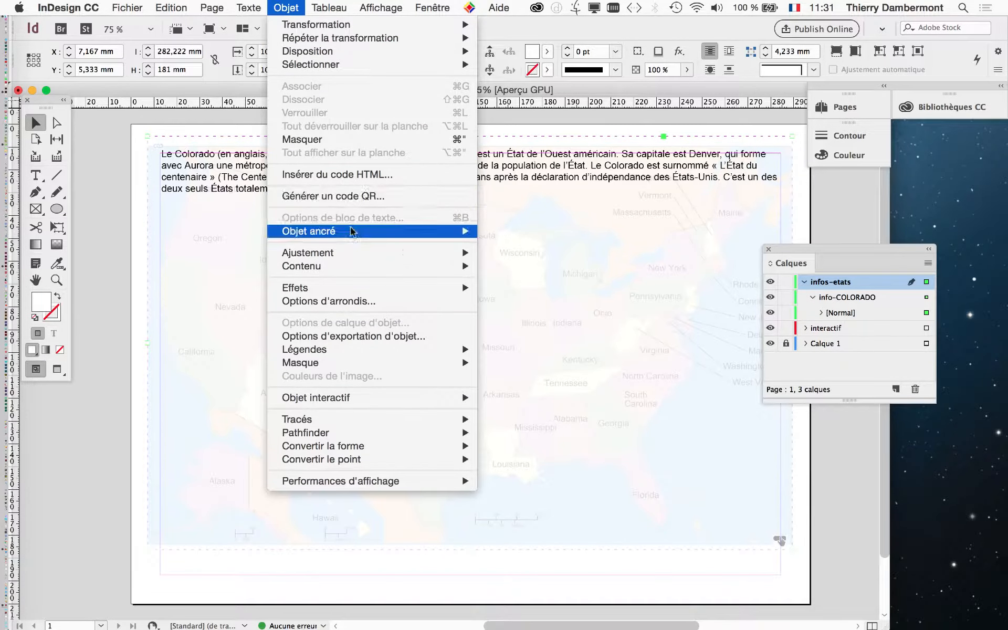
pyautogui.click(295, 4)
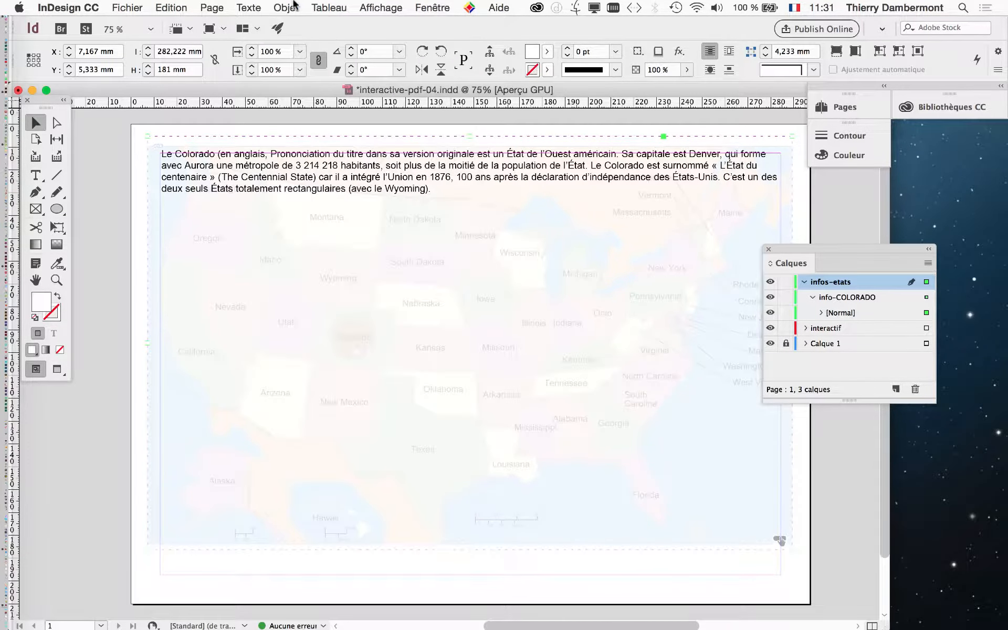
pyautogui.click(277, 5)
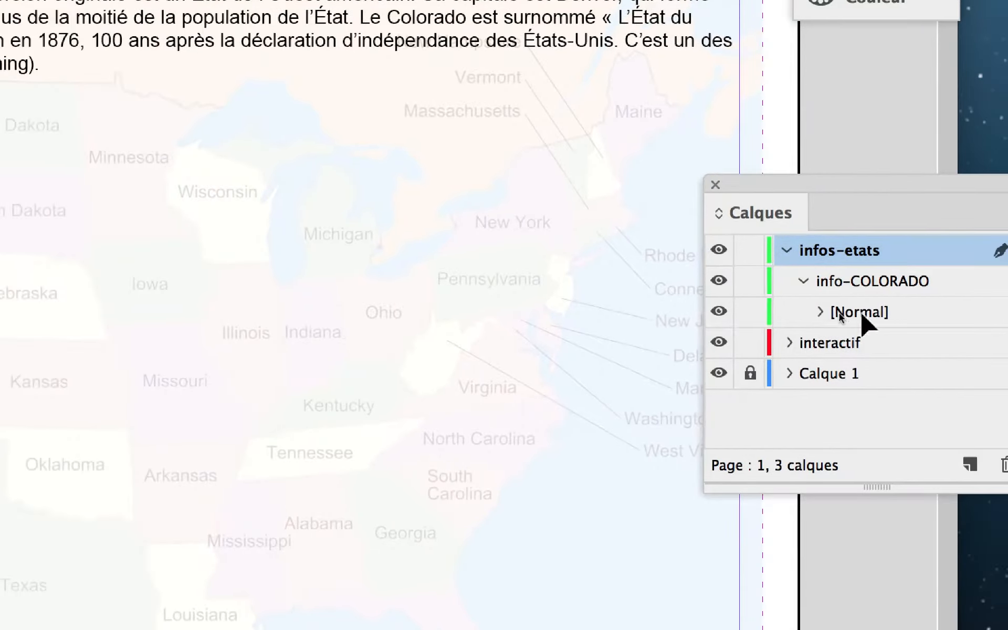
pyautogui.click(848, 314)
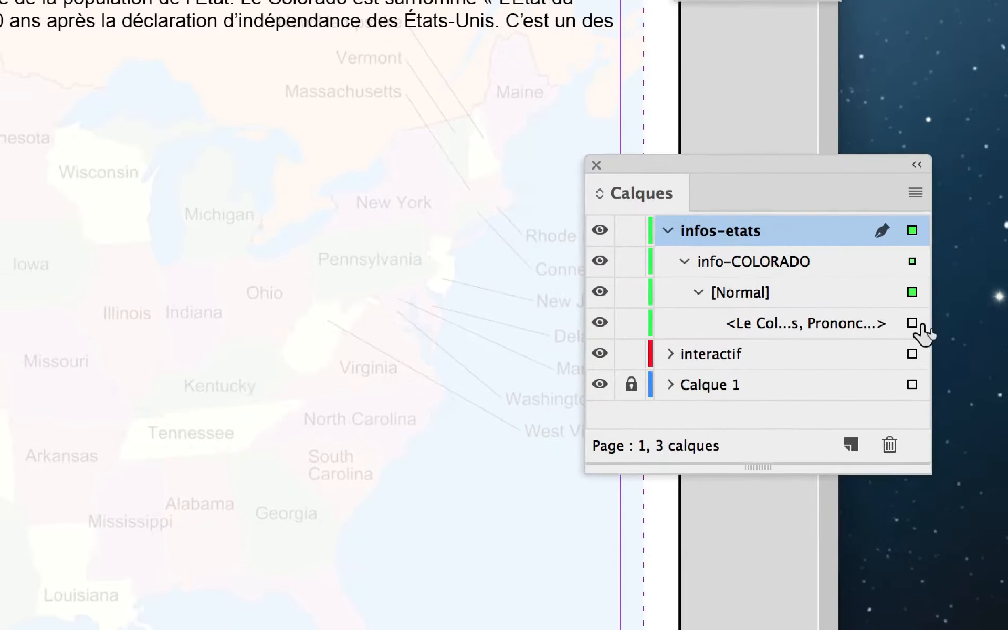
pyautogui.click(916, 325)
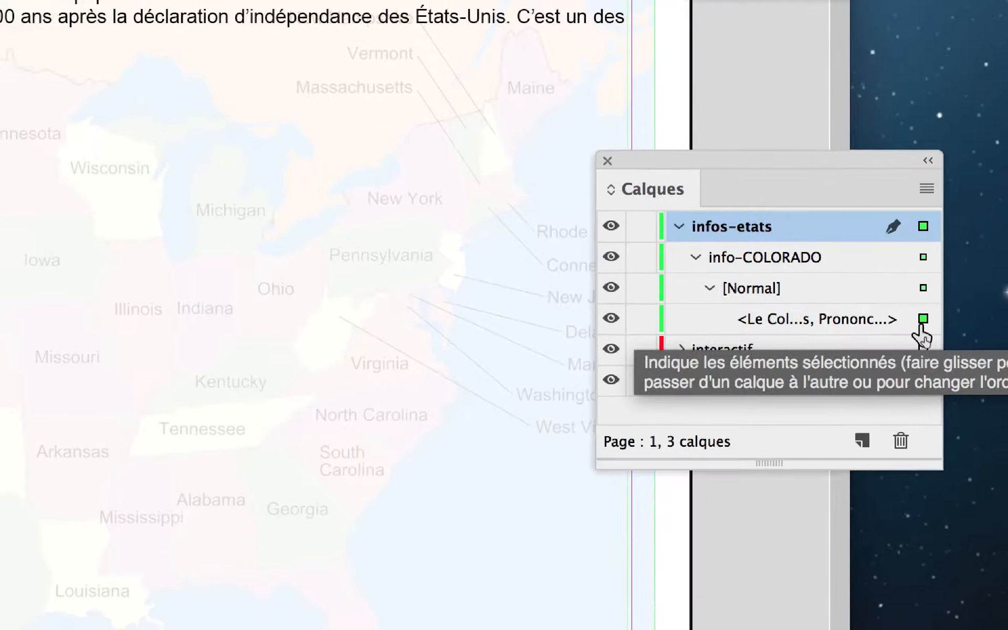
pyautogui.moveTo(922, 373); pyautogui.dragTo(960, 374)
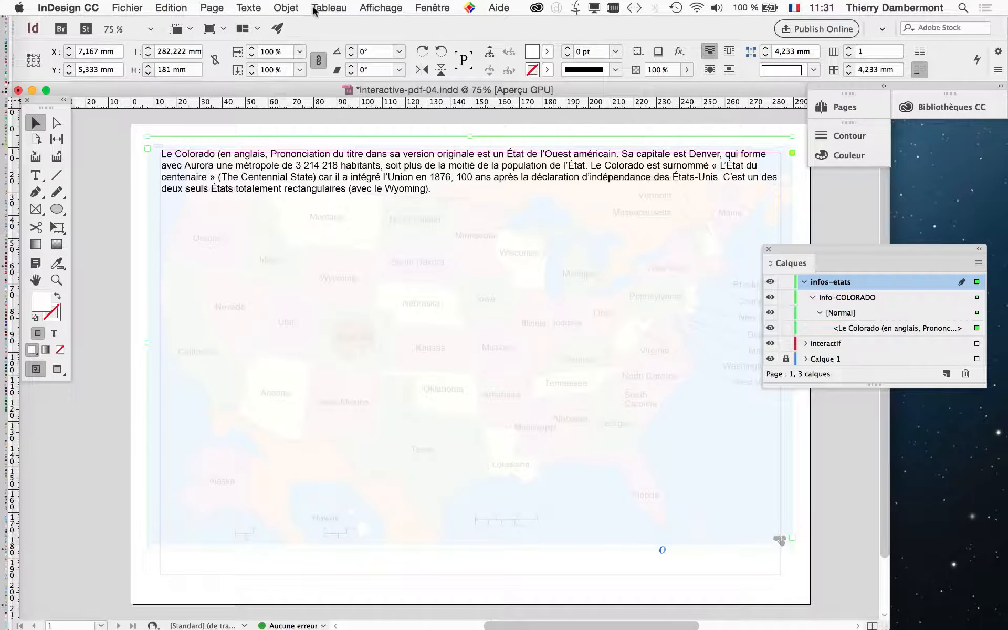
# Set the vertical justification of the Colorado text frame to Centrer, keeping the text block options open beside the text.
pyautogui.click(301, 8)
pyautogui.click(387, 217)
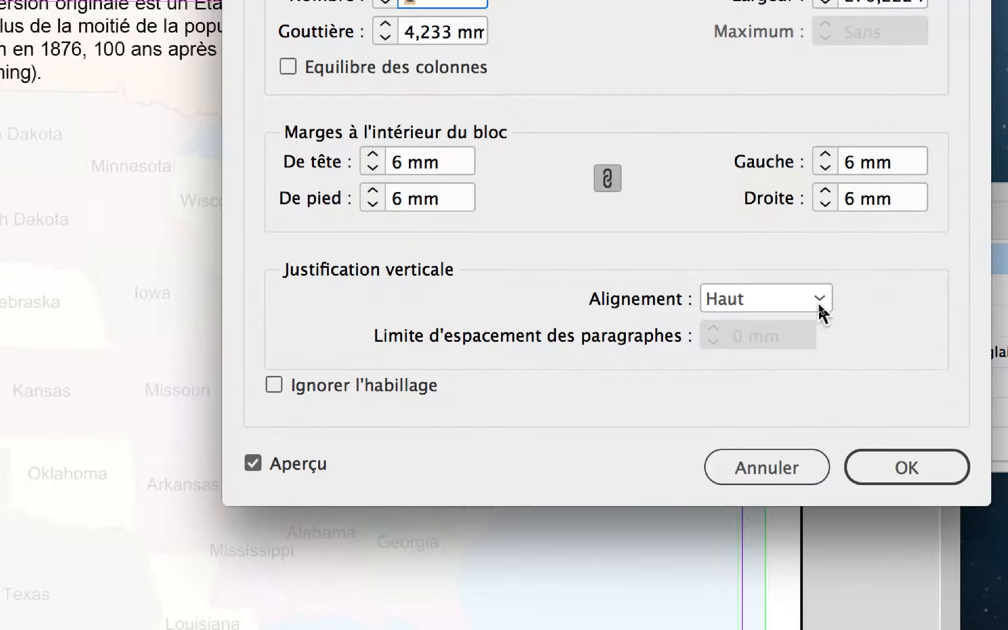
pyautogui.click(817, 303)
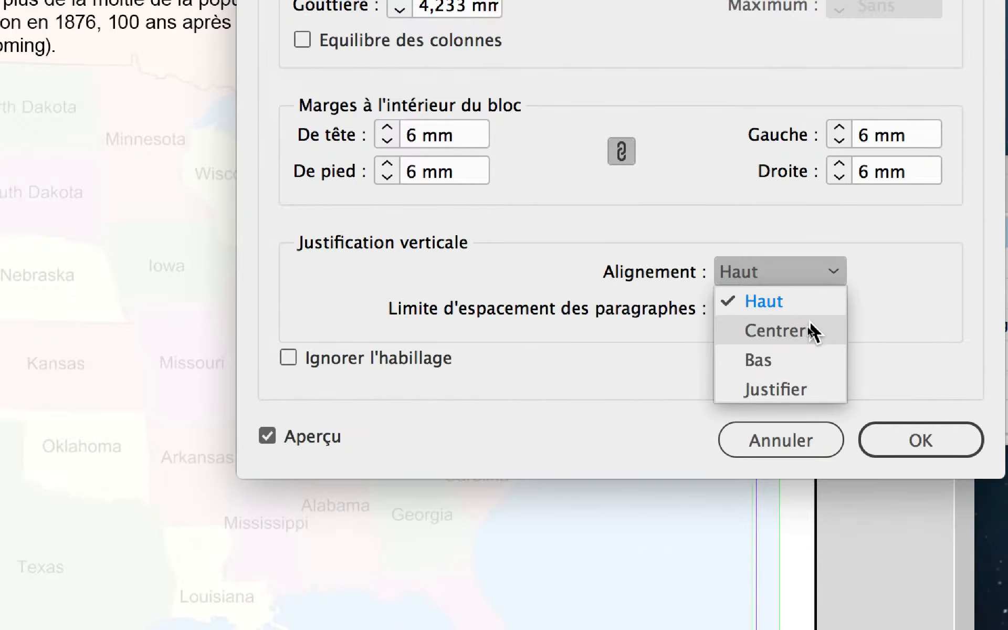
pyautogui.click(812, 331)
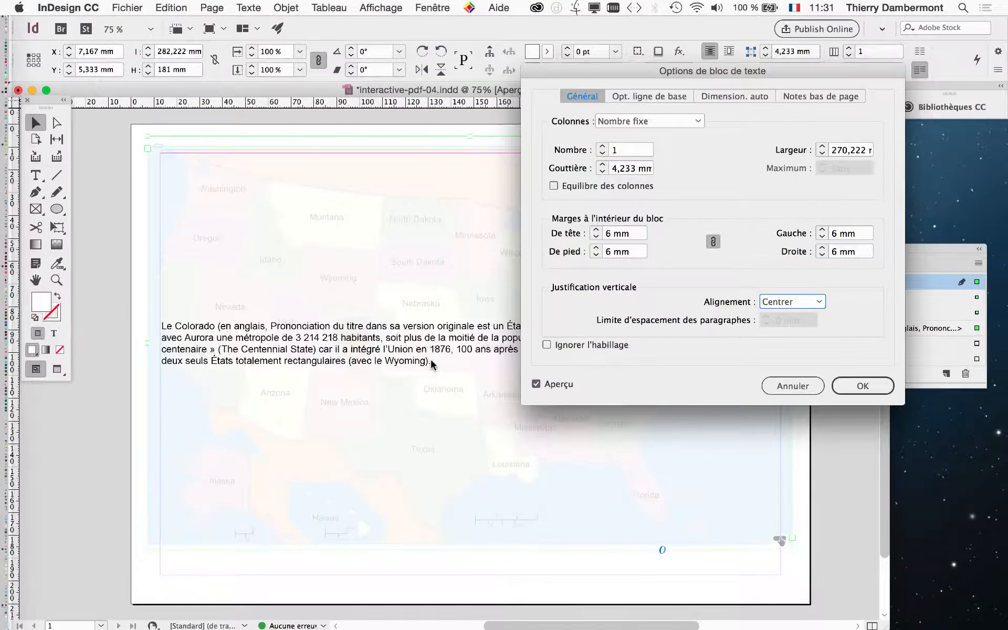
pyautogui.moveTo(574, 74); pyautogui.dragTo(73, 434)
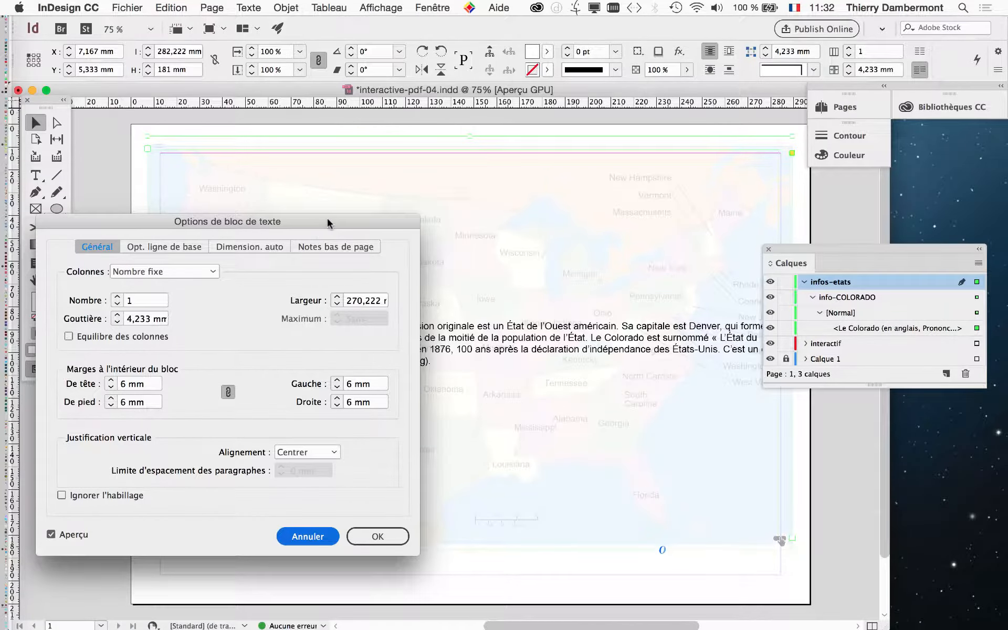
pyautogui.moveTo(321, 221); pyautogui.dragTo(370, 417)
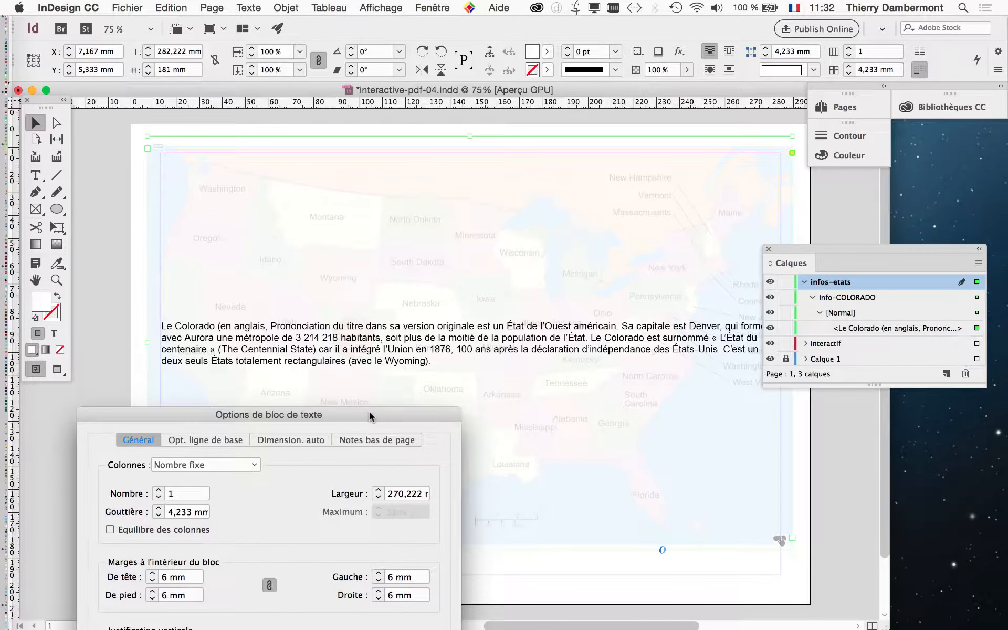
# Unlink the text frame's inside margins and set the left and right insets to 30 mm each.
pyautogui.moveTo(272, 411); pyautogui.dragTo(710, 164)
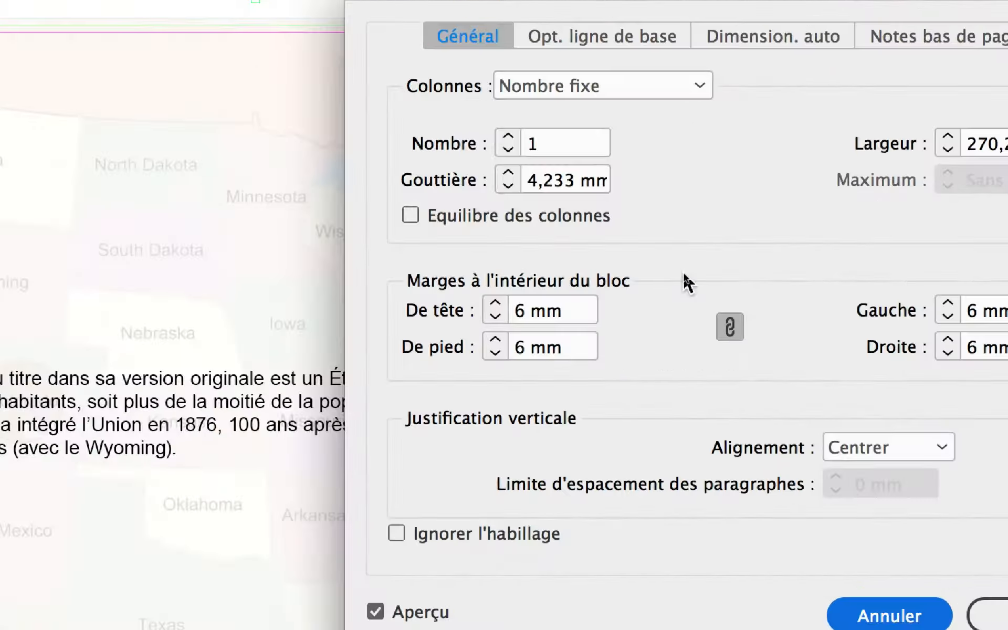
pyautogui.click(730, 327)
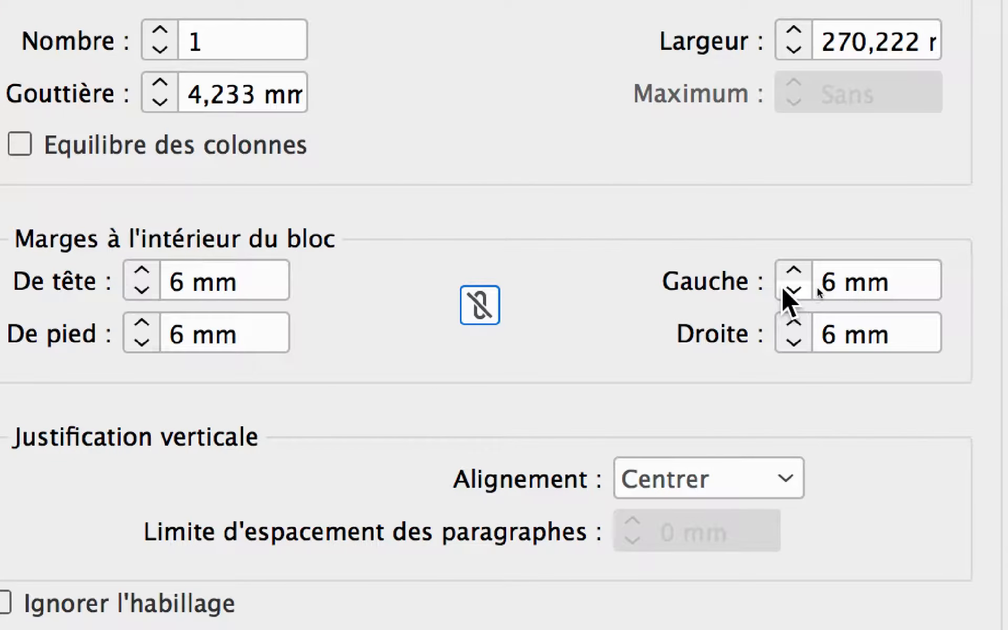
pyautogui.click(787, 285)
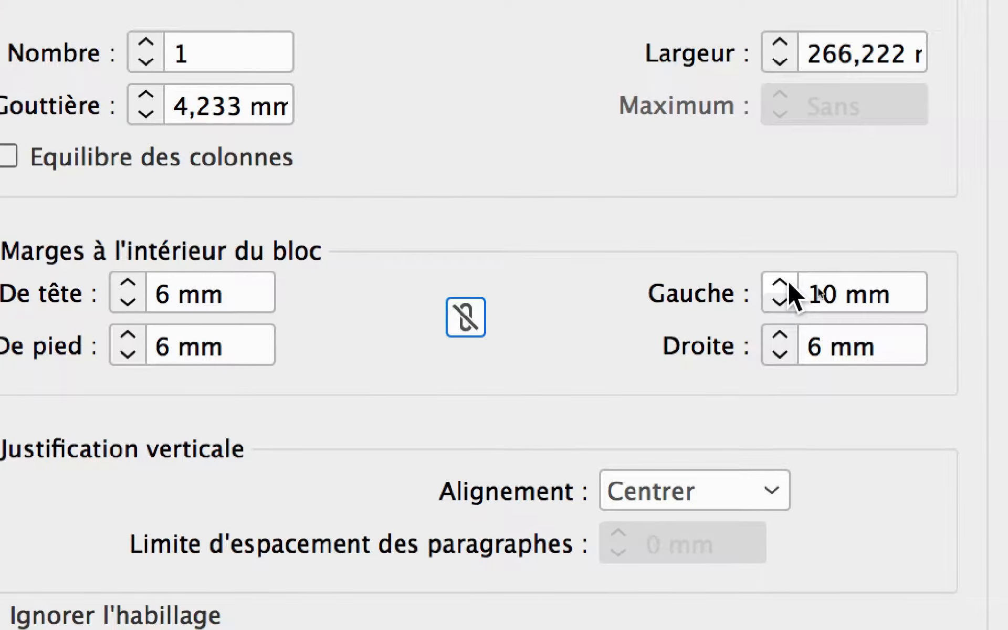
pyautogui.click(783, 286)
pyautogui.click(782, 286)
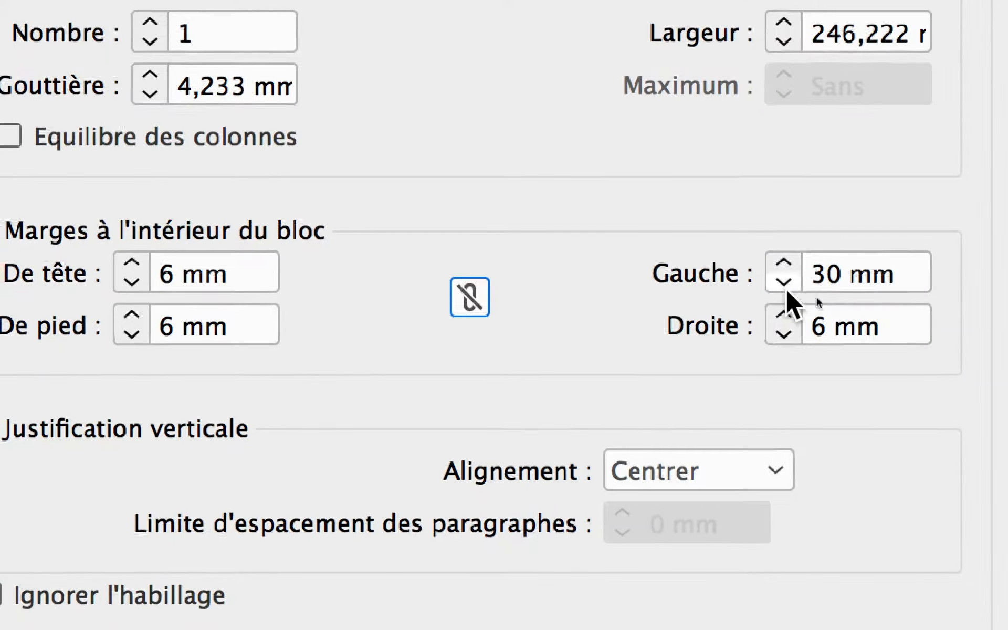
pyautogui.click(782, 332)
pyautogui.click(783, 332)
pyautogui.click(782, 331)
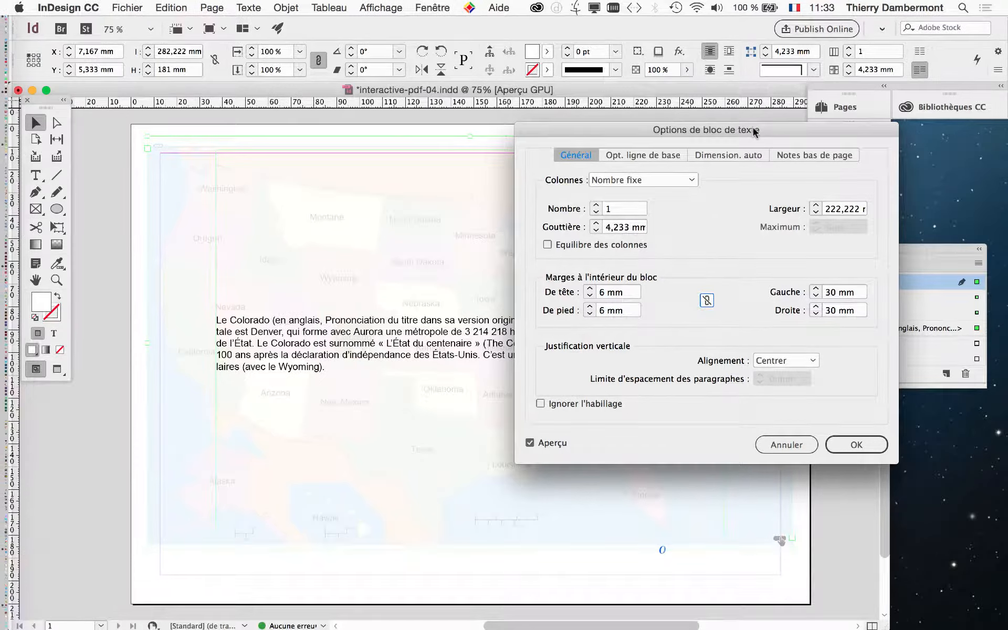
# Widen the Colorado text frame's left and right insets to 60 mm each and apply the text block options.
pyautogui.moveTo(745, 132); pyautogui.dragTo(530, 397)
pyautogui.click(604, 547)
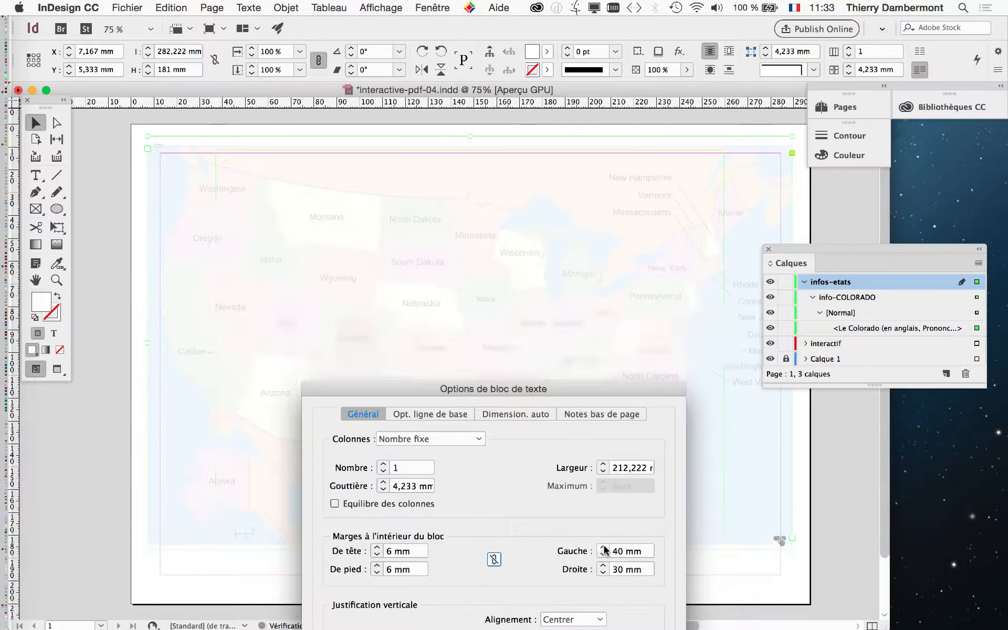
pyautogui.click(604, 547)
pyautogui.click(604, 547)
pyautogui.click(603, 566)
pyautogui.click(603, 566)
pyautogui.click(603, 566)
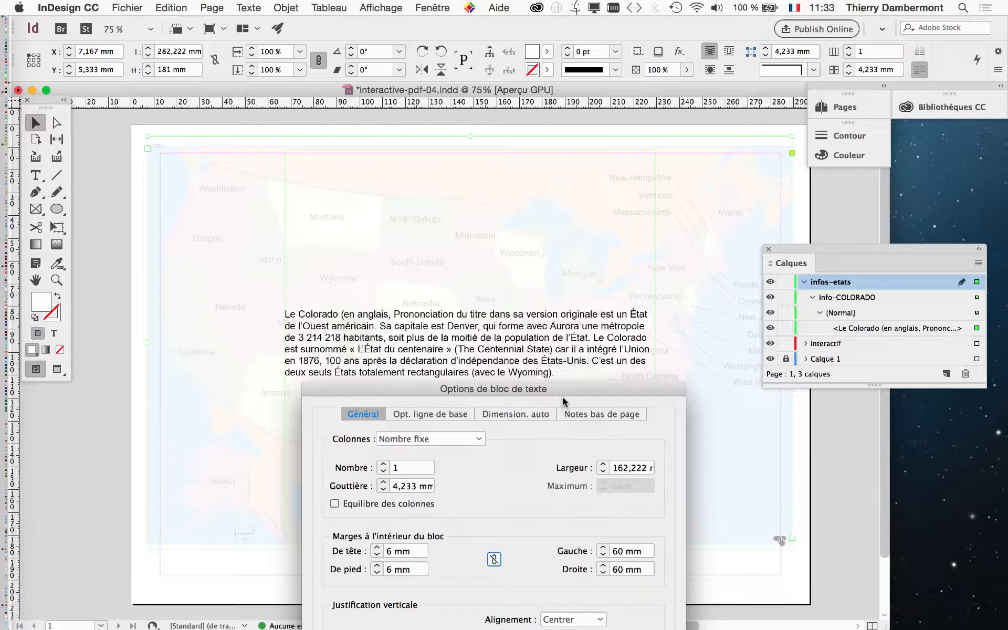
pyautogui.moveTo(563, 390); pyautogui.dragTo(865, 143)
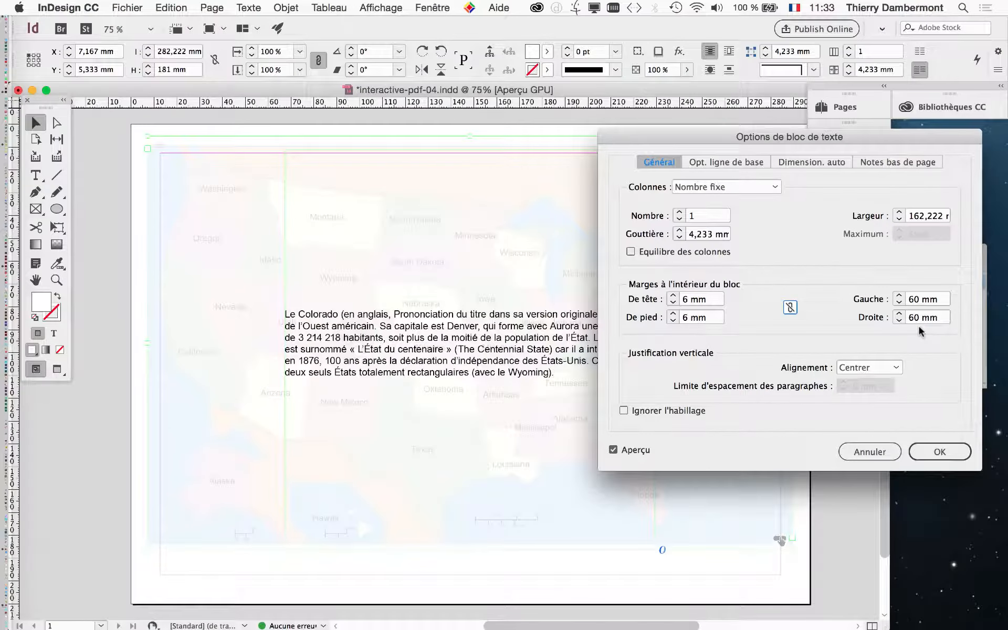
pyautogui.click(969, 578)
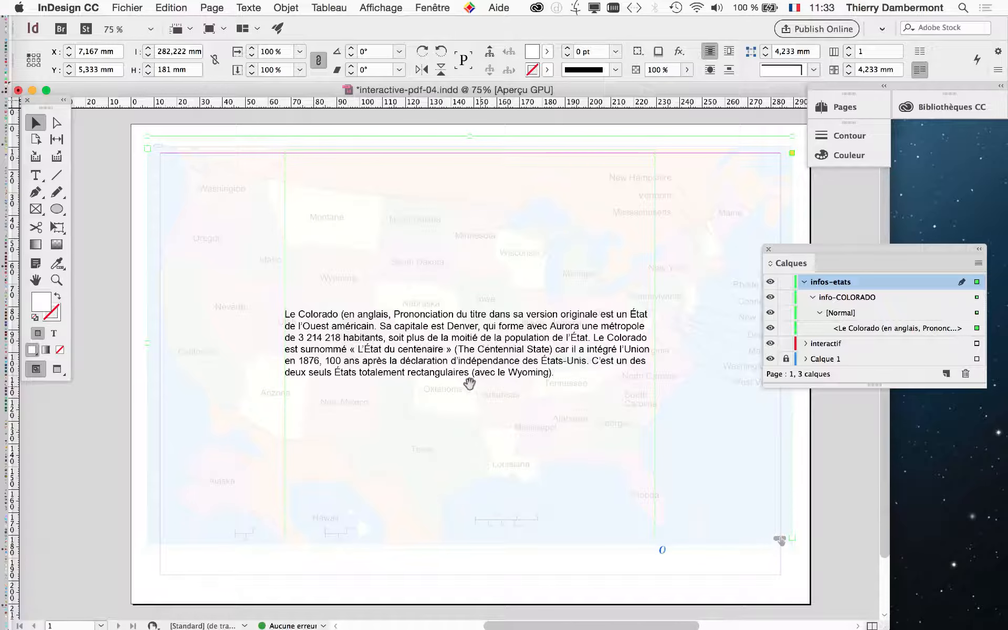
# Move the Calques panel clear of the Colorado text and deselect the text frame.
pyautogui.hscroll(3, 372, 360)
pyautogui.scroll(-1, 372, 359)
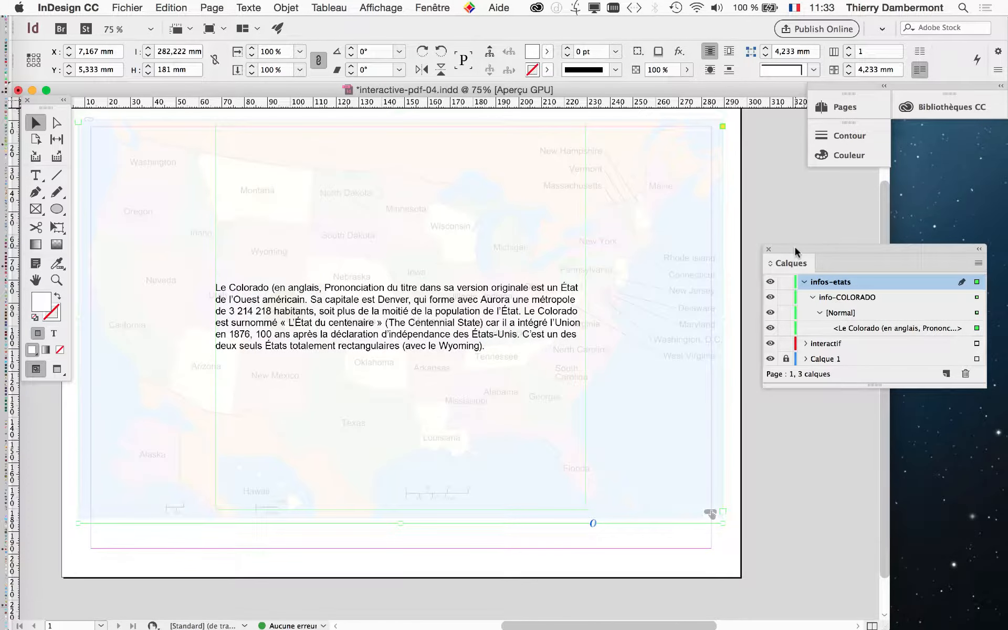
pyautogui.moveTo(795, 252); pyautogui.dragTo(57, 490)
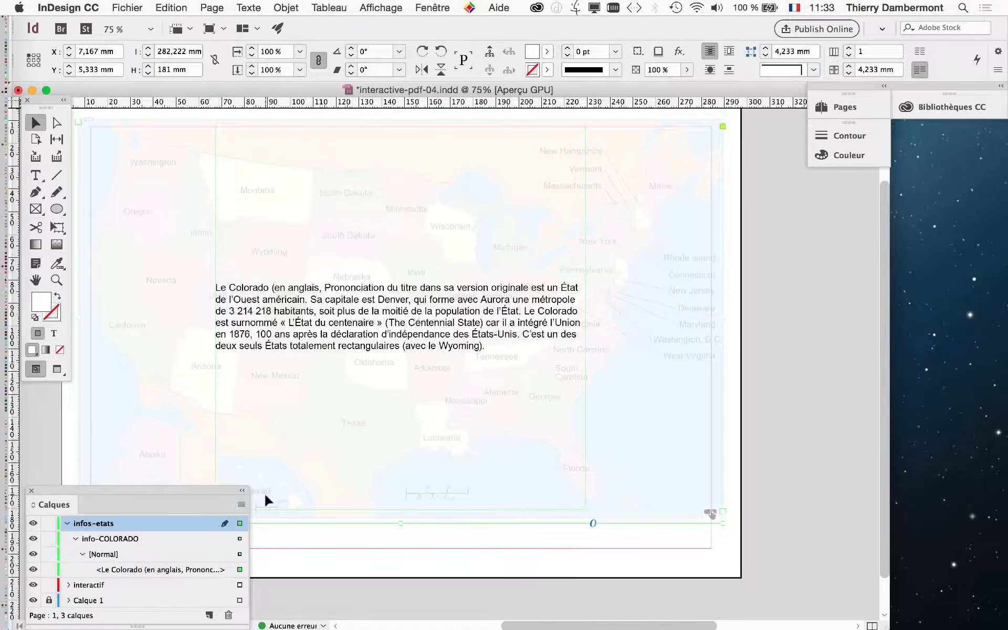
pyautogui.click(407, 561)
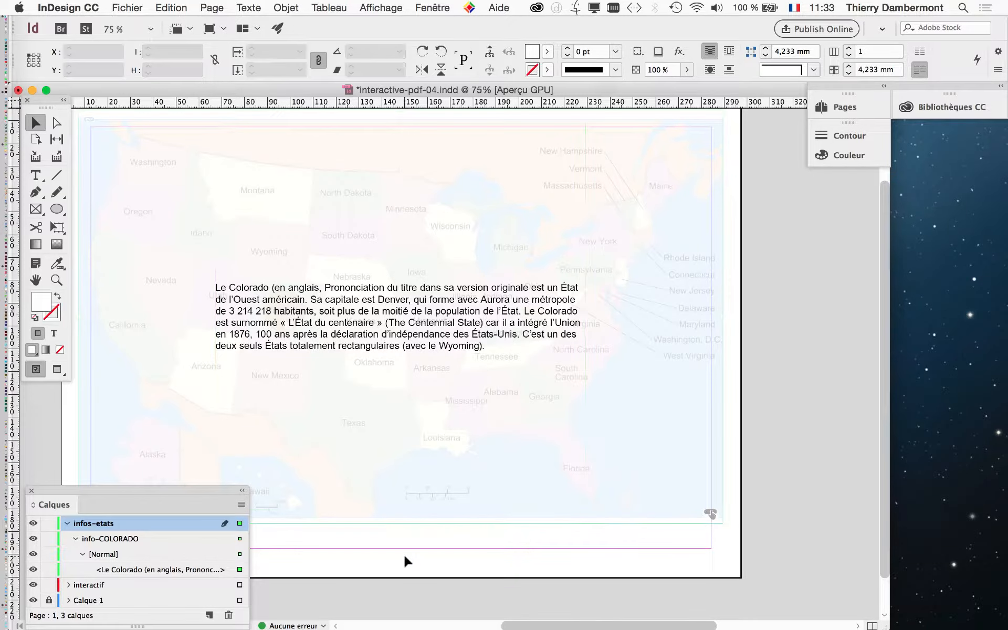
# Test the Colorado button in the EPUB interactivity preview and close the preview.
pyautogui.click(443, 7)
pyautogui.click(688, 273)
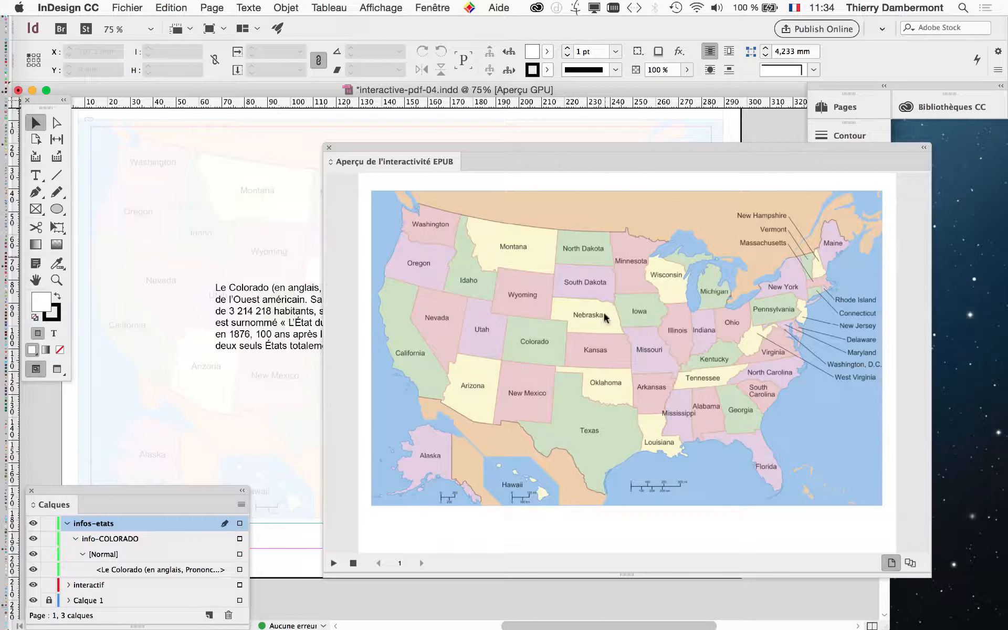
pyautogui.click(535, 342)
pyautogui.click(535, 348)
pyautogui.click(329, 148)
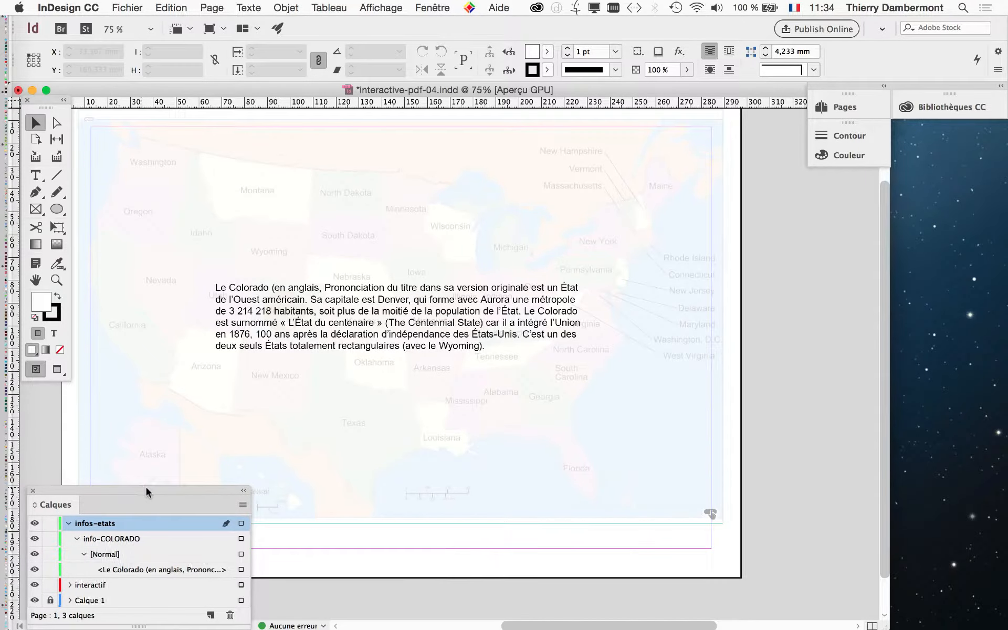
# Collapse the infos-etats layer and toggle its visibility to compare the map with and without the overlay, leaving the layer hidden.
pyautogui.moveTo(145, 490); pyautogui.dragTo(717, 197)
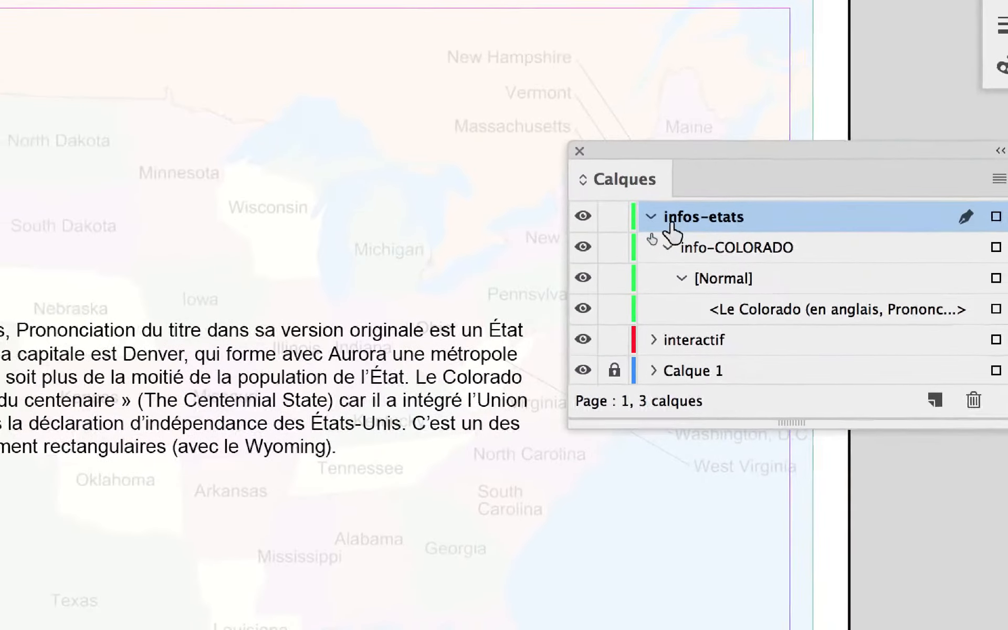
pyautogui.click(661, 219)
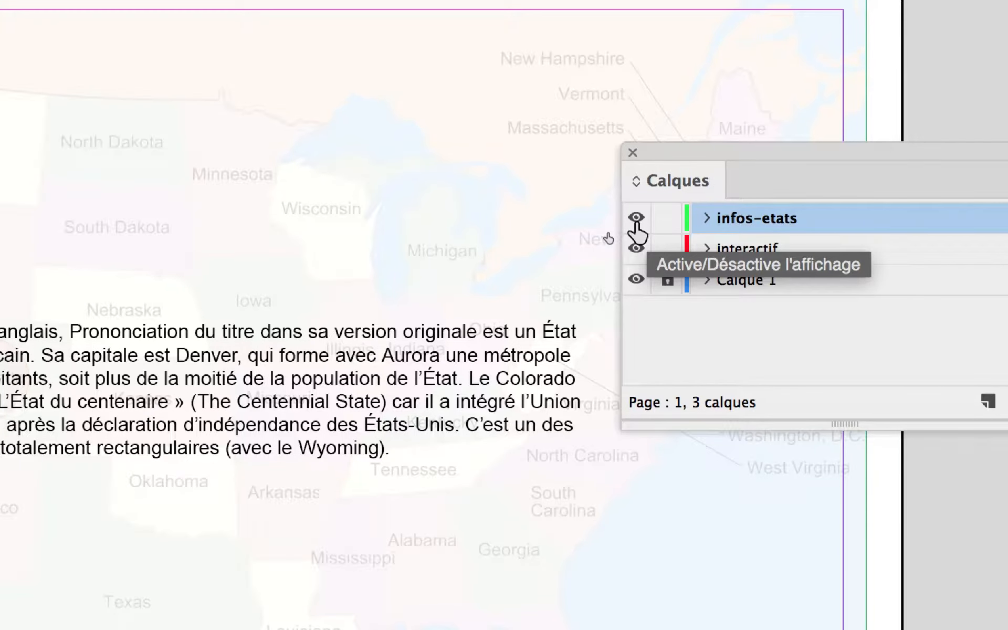
pyautogui.click(636, 219)
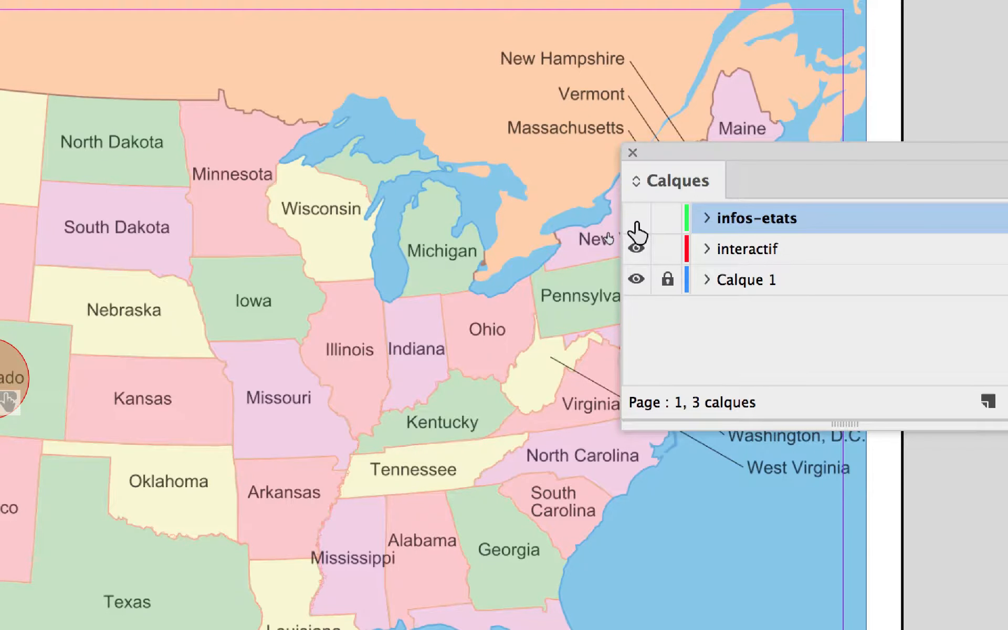
pyautogui.click(637, 223)
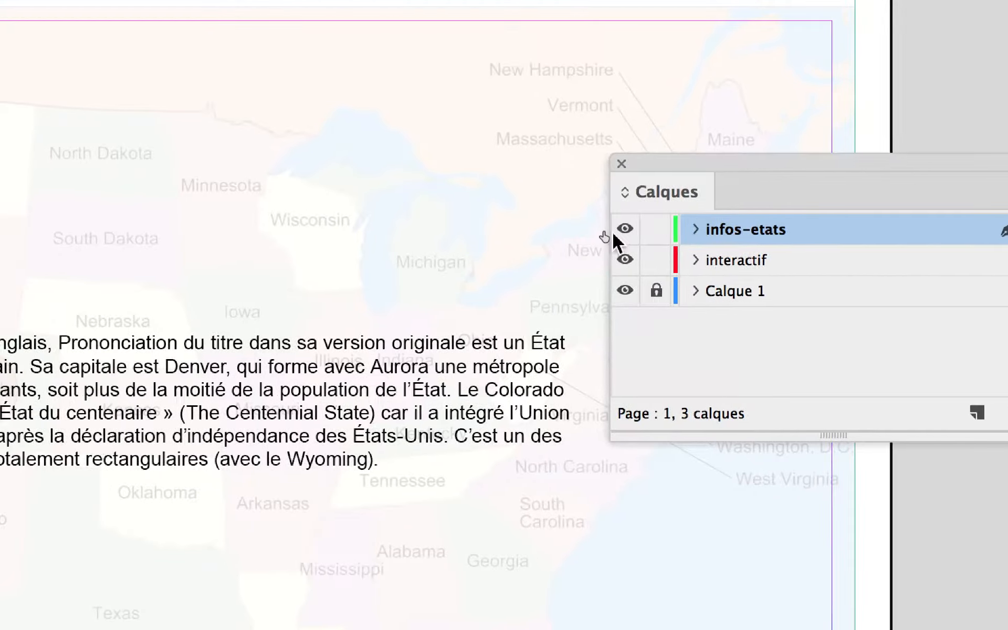
pyautogui.click(621, 231)
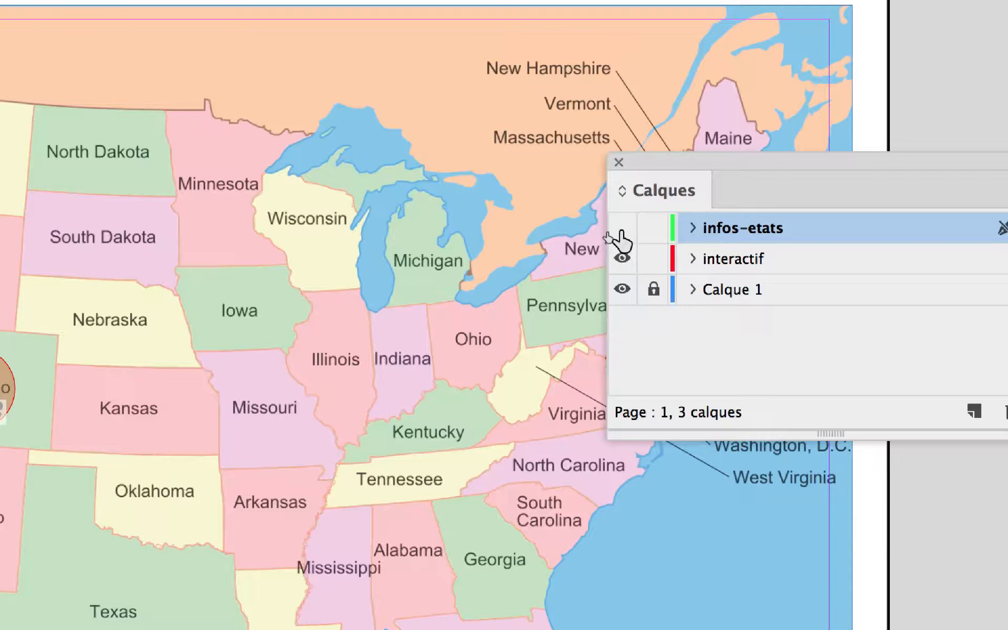
pyautogui.click(621, 229)
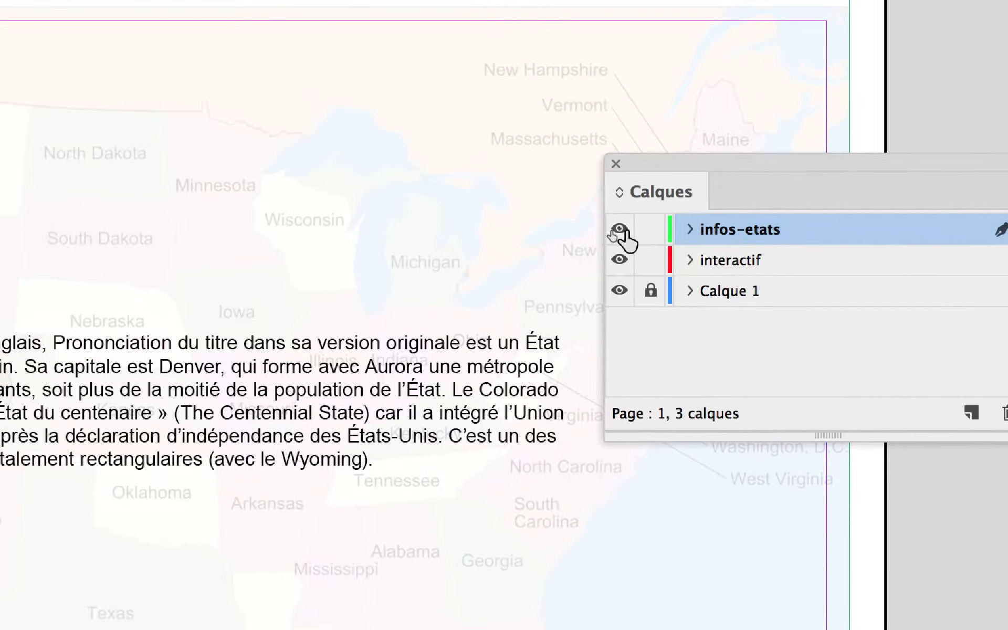
pyautogui.click(623, 234)
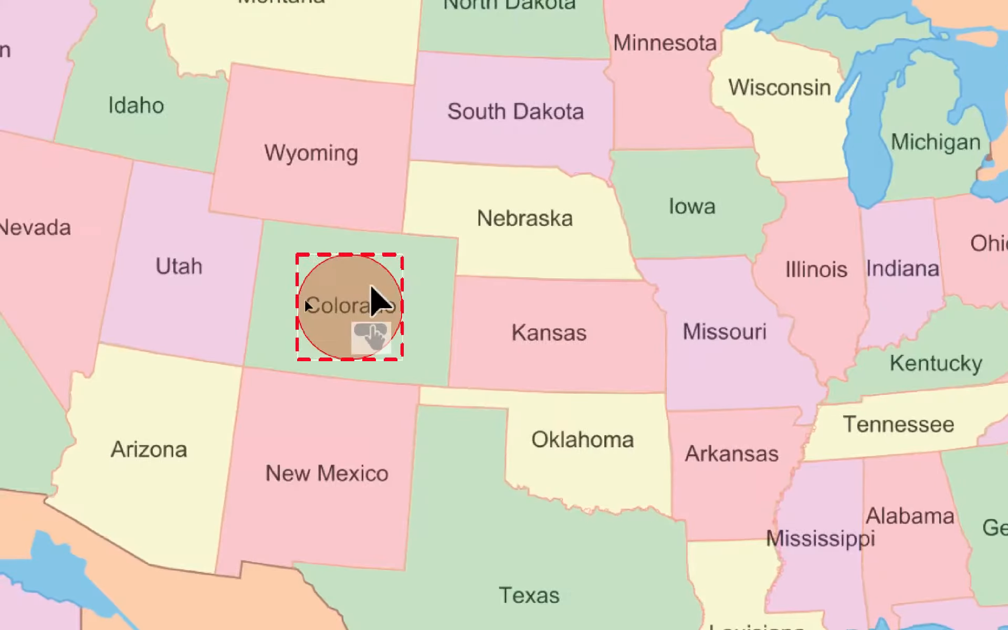
# Select the Colorado button on the map and show its Boutons et formulaires settings, with the panels kept clear of it.
pyautogui.click(371, 284)
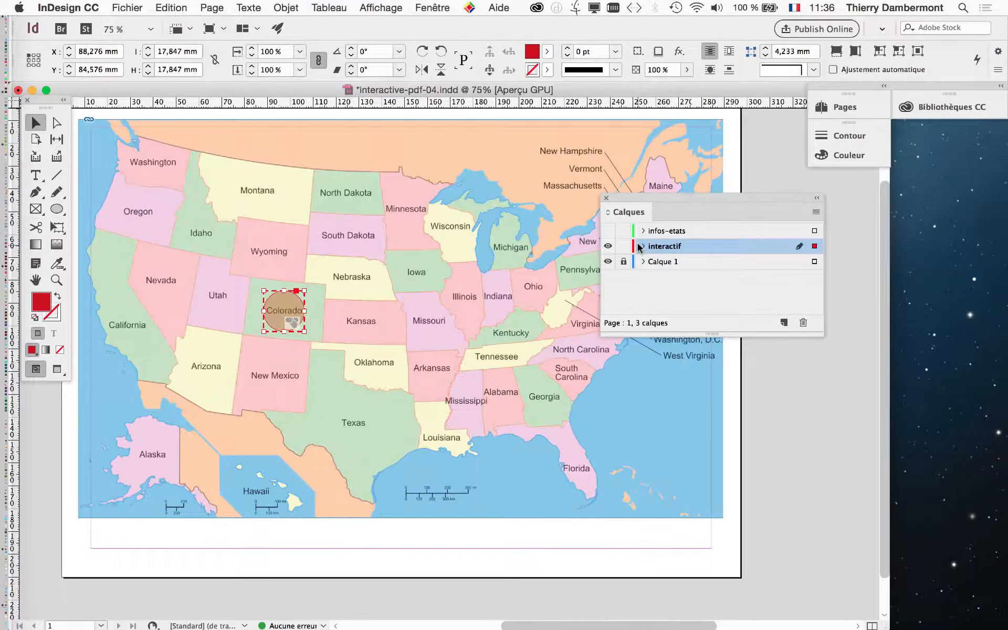
pyautogui.moveTo(667, 195); pyautogui.dragTo(186, 387)
pyautogui.click(420, 5)
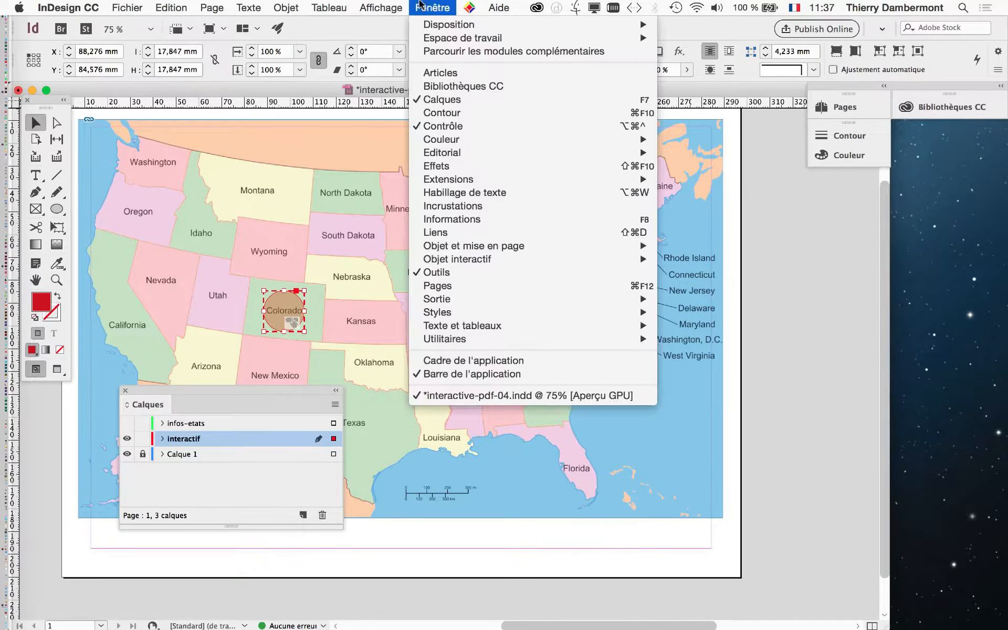
pyautogui.moveTo(476, 259)
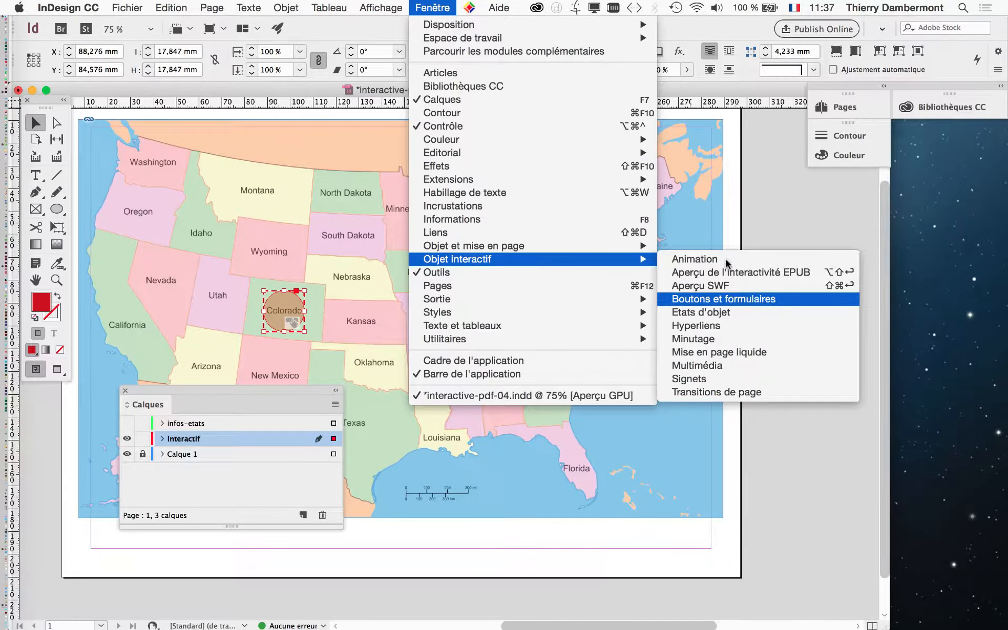
pyautogui.click(724, 299)
pyautogui.moveTo(260, 221); pyautogui.dragTo(491, 137)
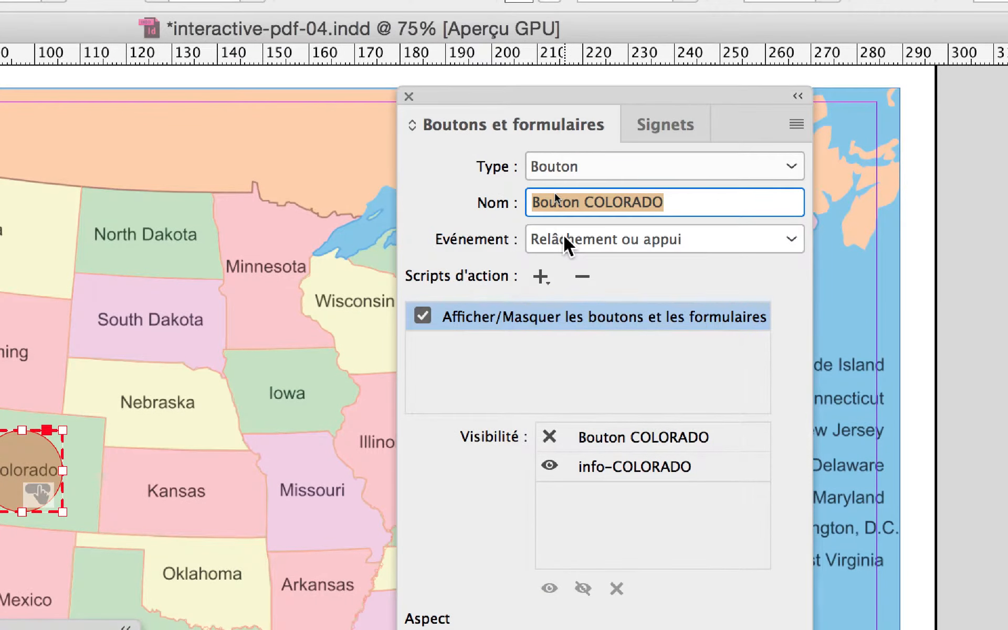
# Delete the Afficher/Masquer les boutons et les formulaires action from the Colorado button's Fin du survol event.
pyautogui.click(563, 235)
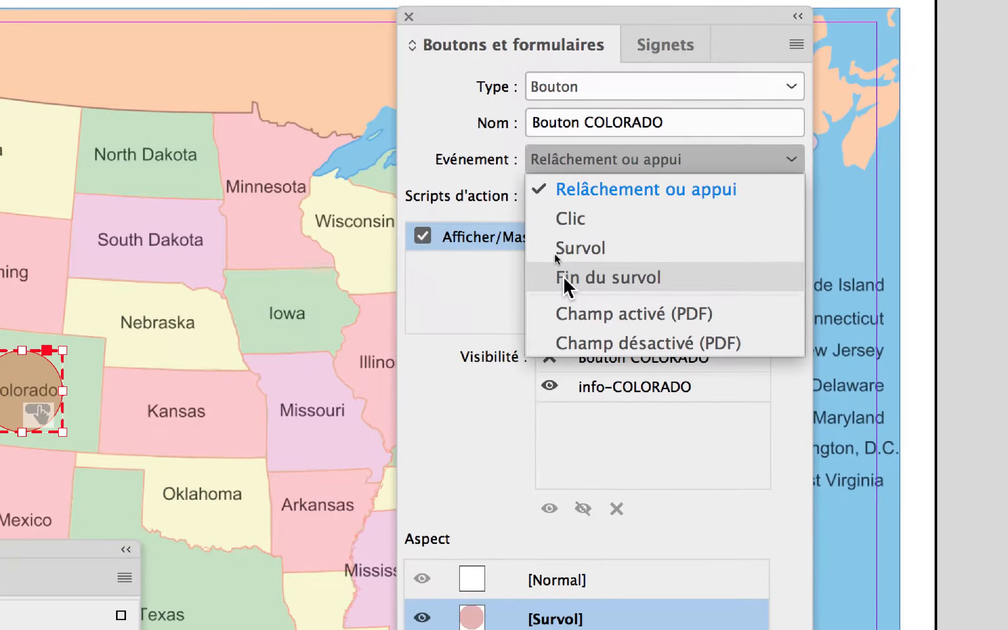
pyautogui.click(563, 277)
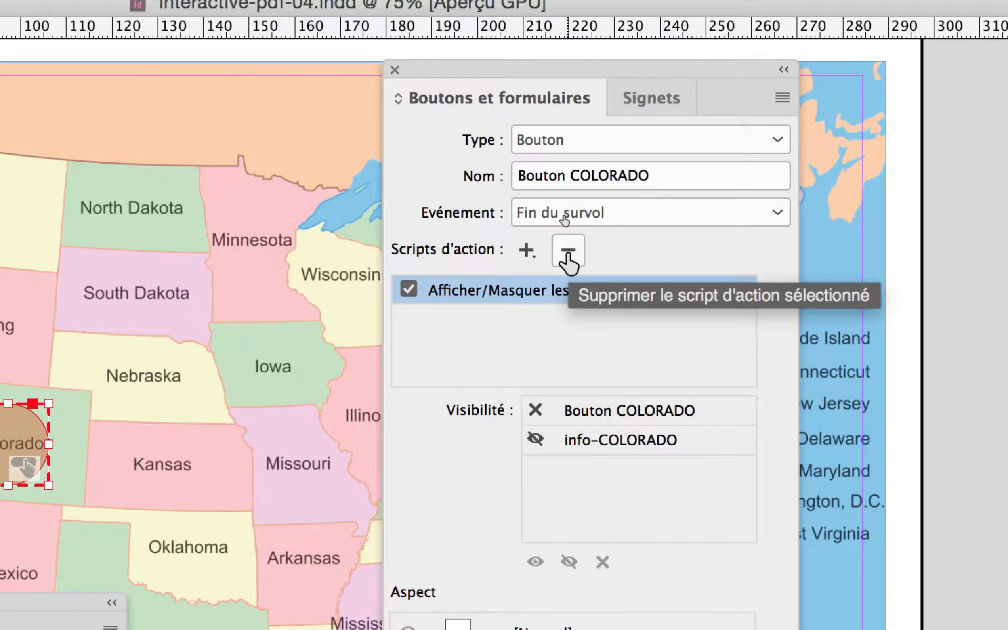
pyautogui.click(568, 255)
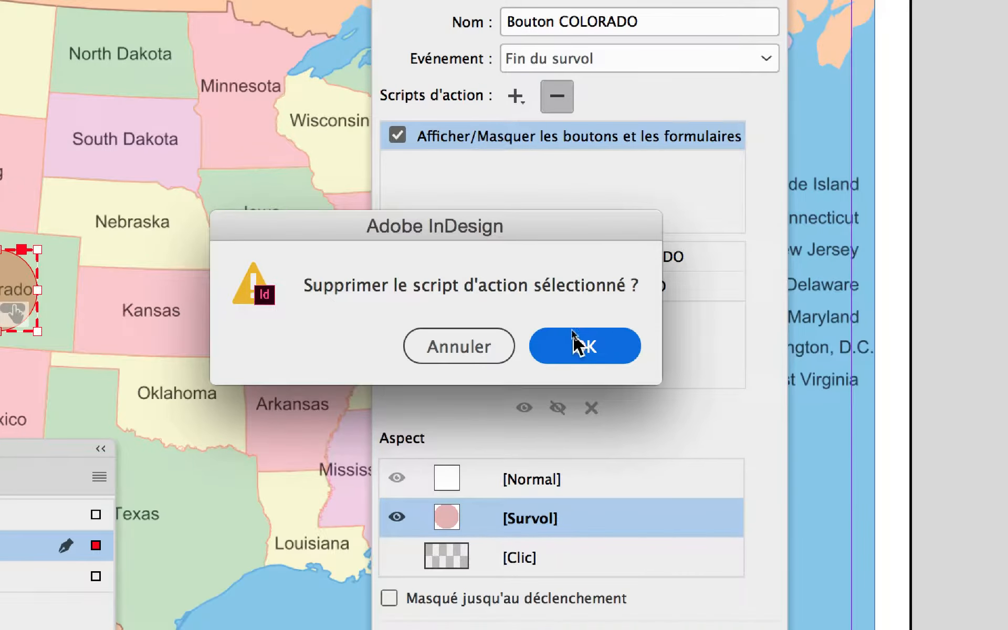
pyautogui.click(596, 414)
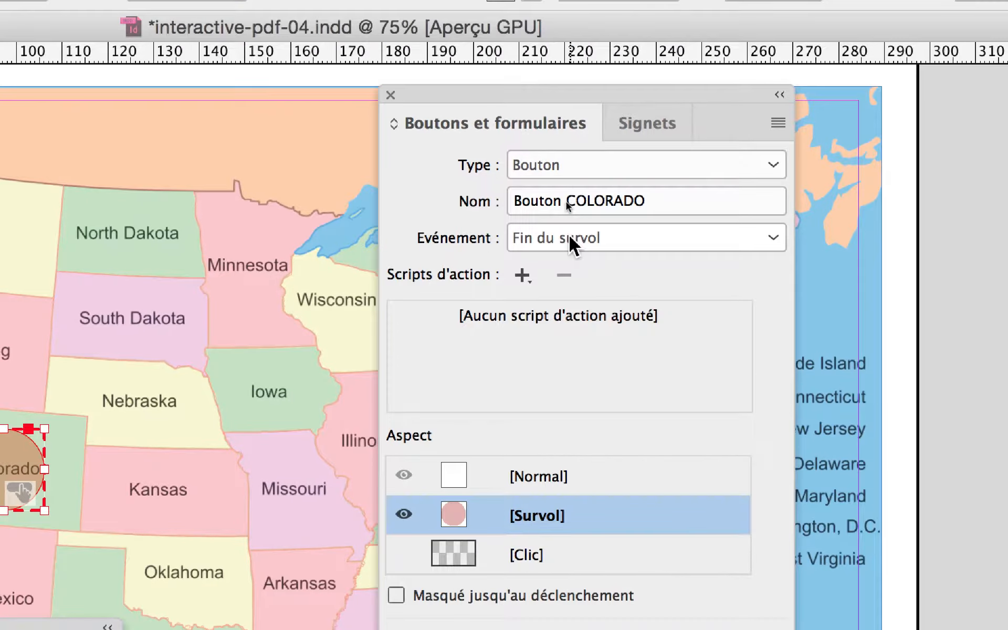
# Check the Colorado button's actions for the Relâchement ou appui and Fin du survol events, and close its settings.
pyautogui.click(577, 211)
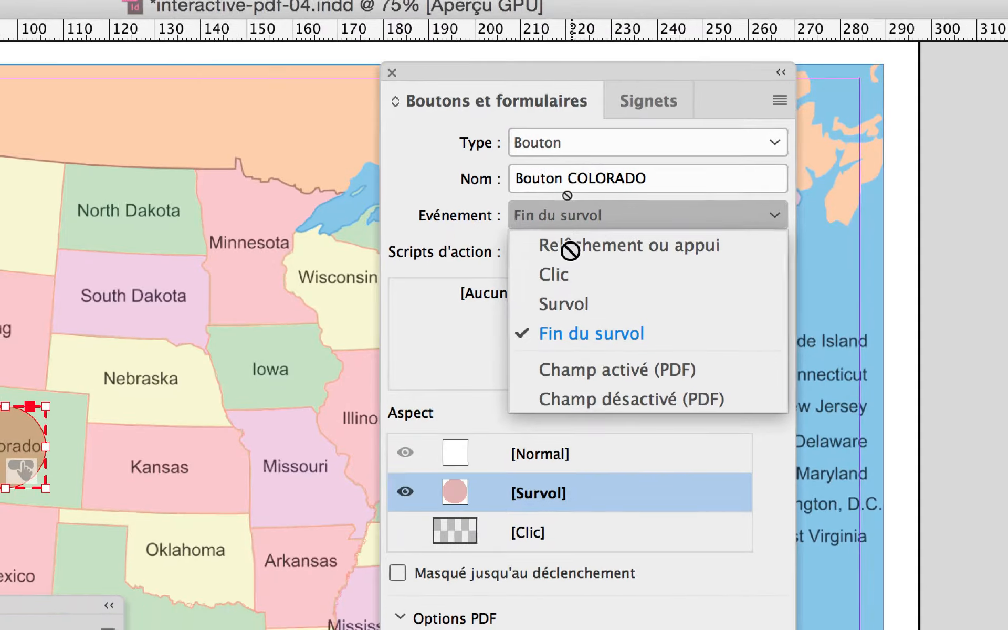
pyautogui.click(569, 247)
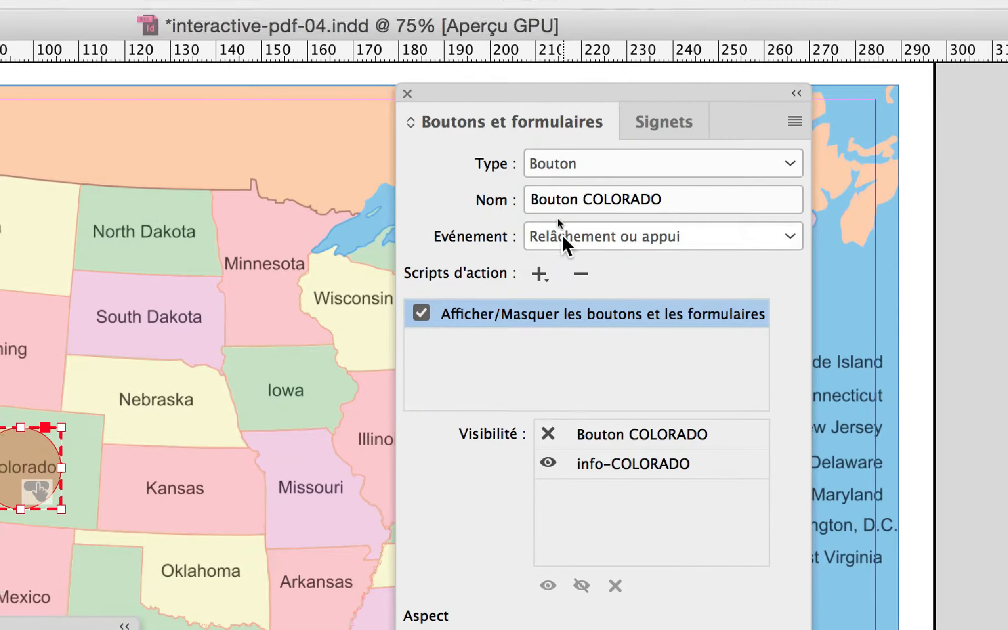
pyautogui.click(561, 235)
pyautogui.click(575, 357)
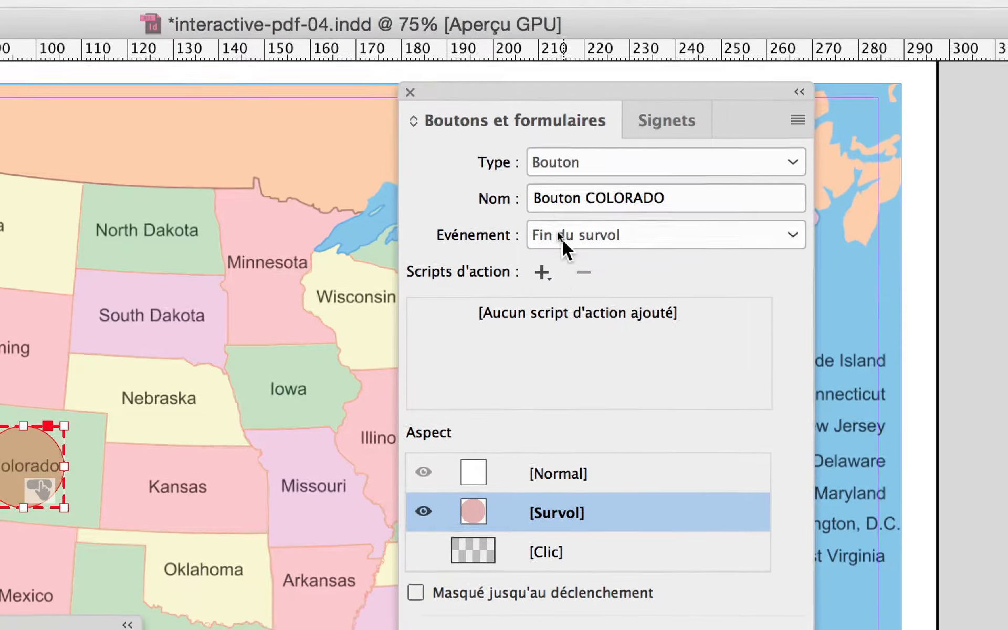
pyautogui.click(559, 186)
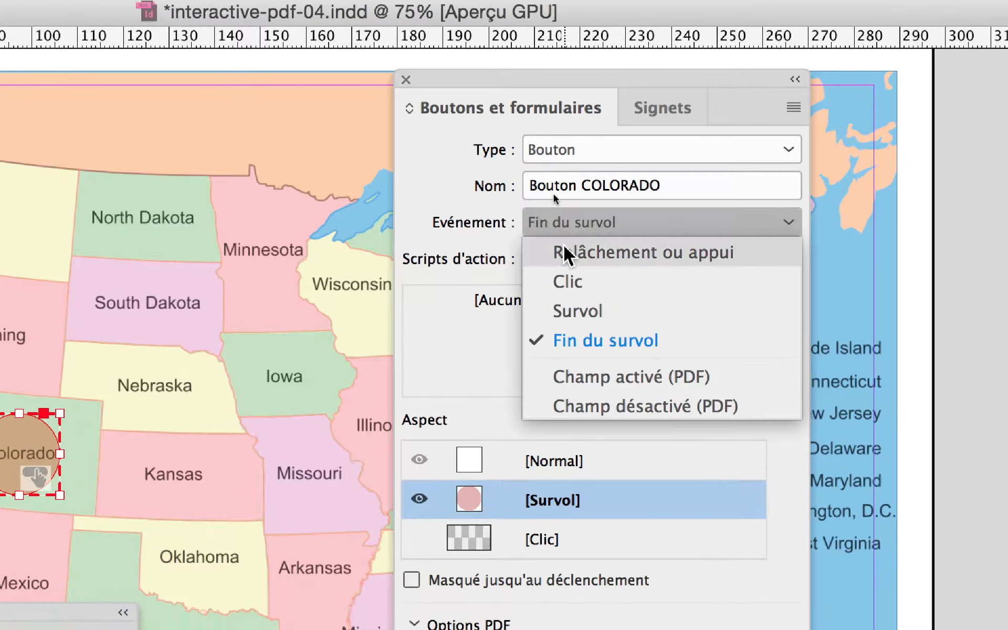
pyautogui.click(563, 245)
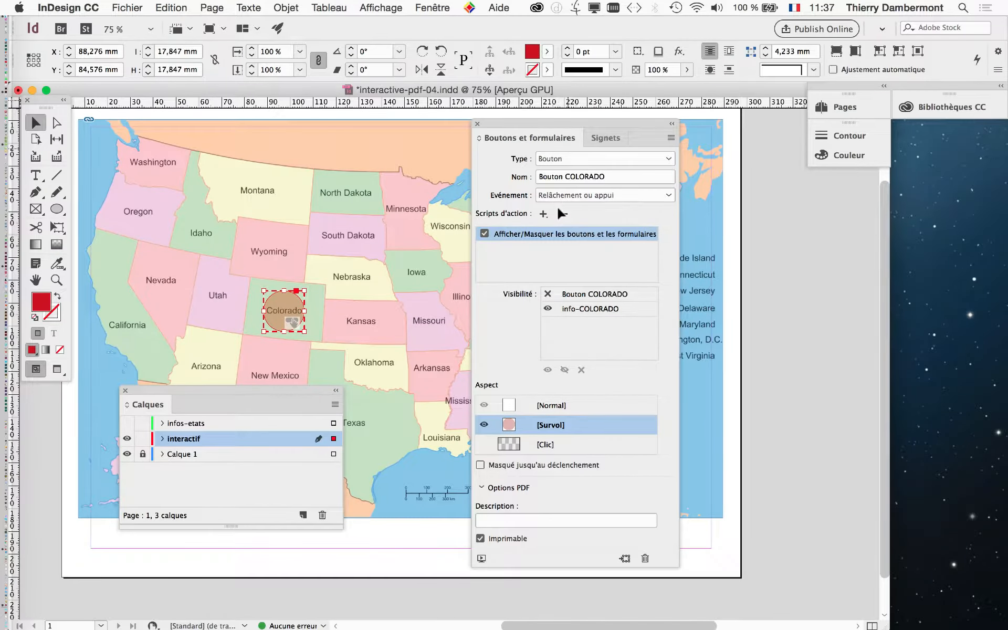
pyautogui.click(477, 124)
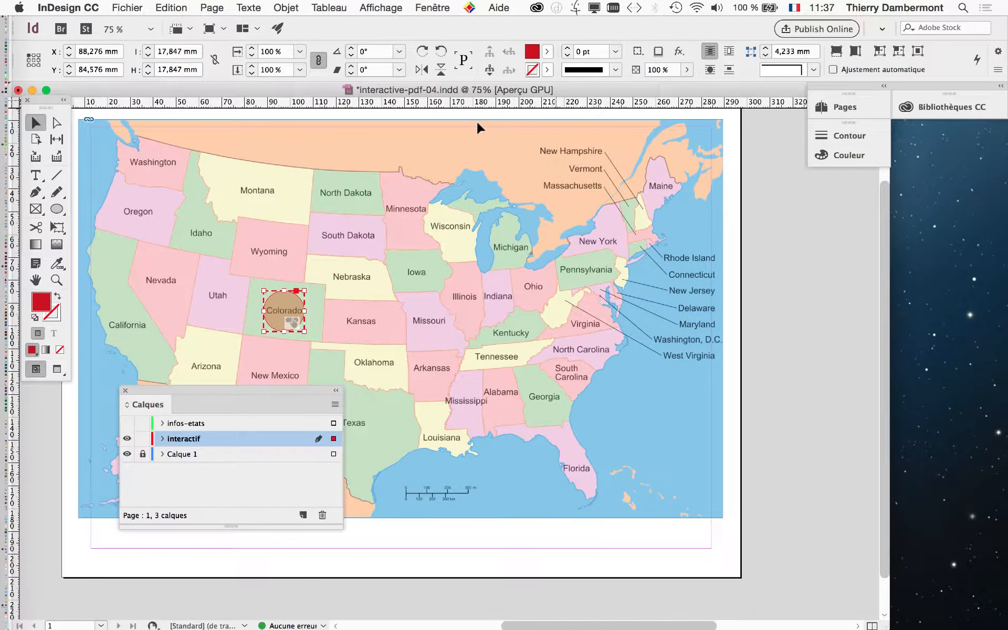
# Preview the page's EPUB interactivity again with the panels moved off the Colorado button, and close the preview.
pyautogui.moveTo(281, 398); pyautogui.dragTo(193, 556)
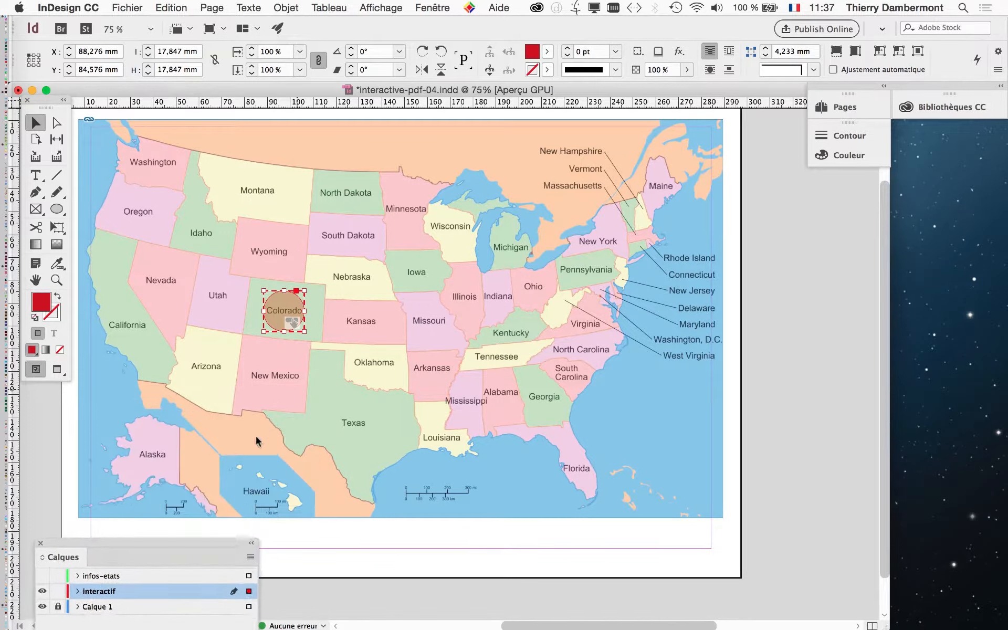
pyautogui.click(432, 7)
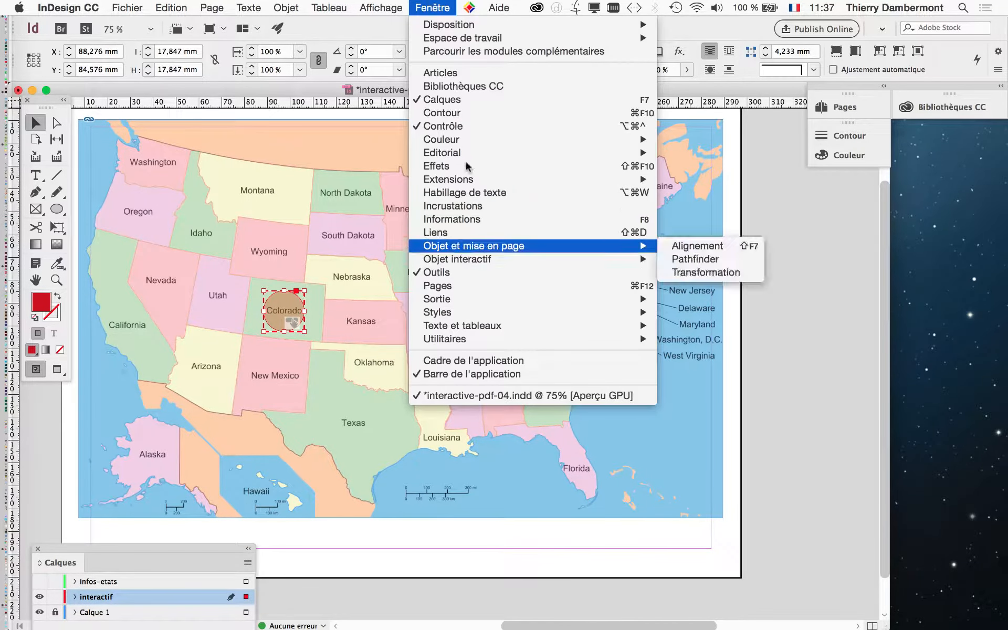
pyautogui.moveTo(578, 259)
pyautogui.click(698, 269)
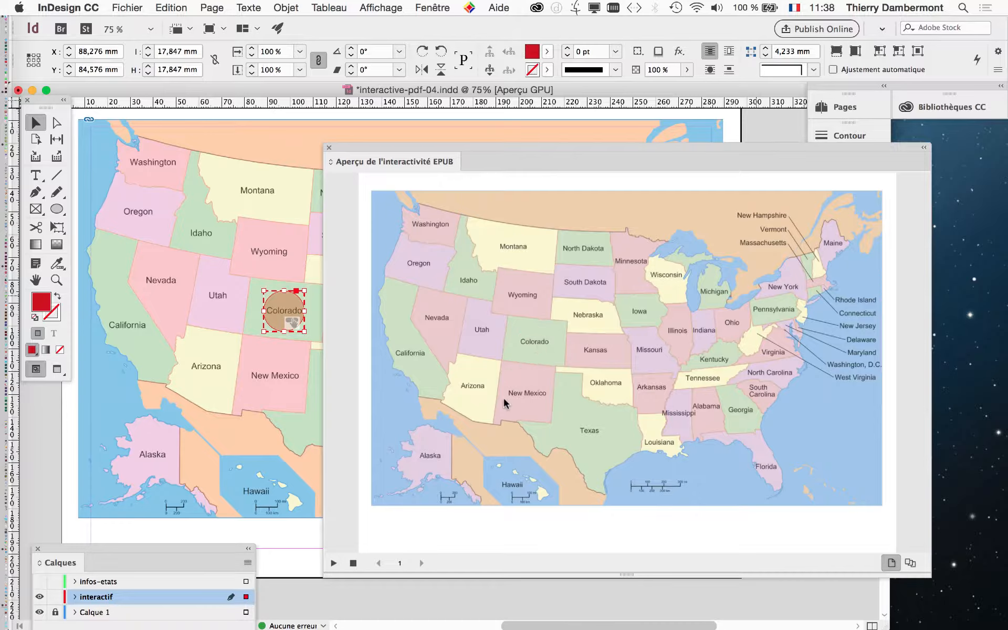
pyautogui.moveTo(400, 147); pyautogui.dragTo(633, 184)
pyautogui.moveTo(187, 548); pyautogui.dragTo(412, 390)
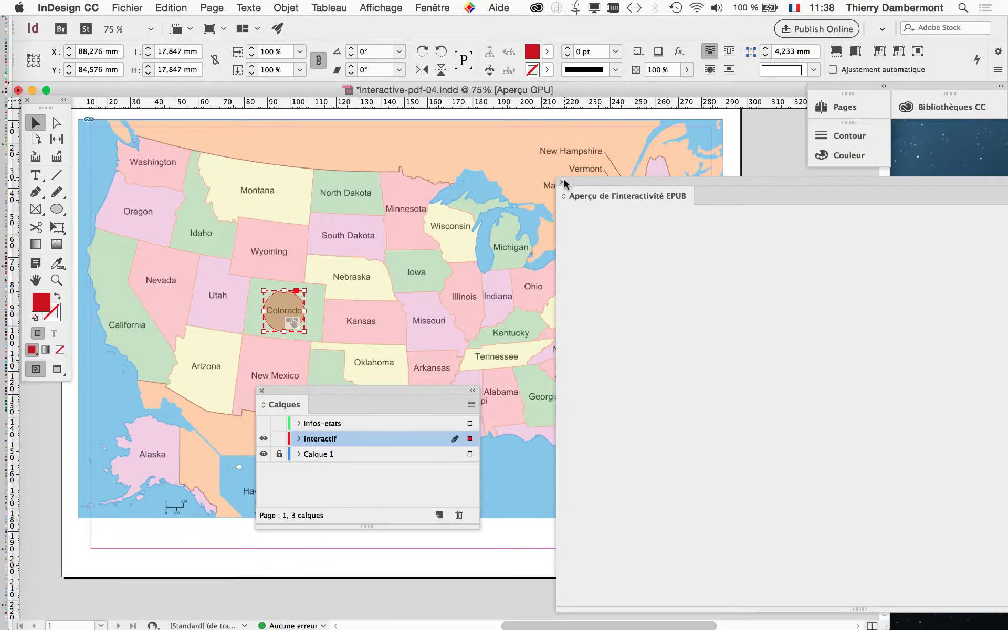
pyautogui.click(561, 182)
# Check the Colorado button's Boutons et formulaires settings for the Relâchement ou appui event and close them.
pyautogui.click(433, 7)
pyautogui.moveTo(577, 258)
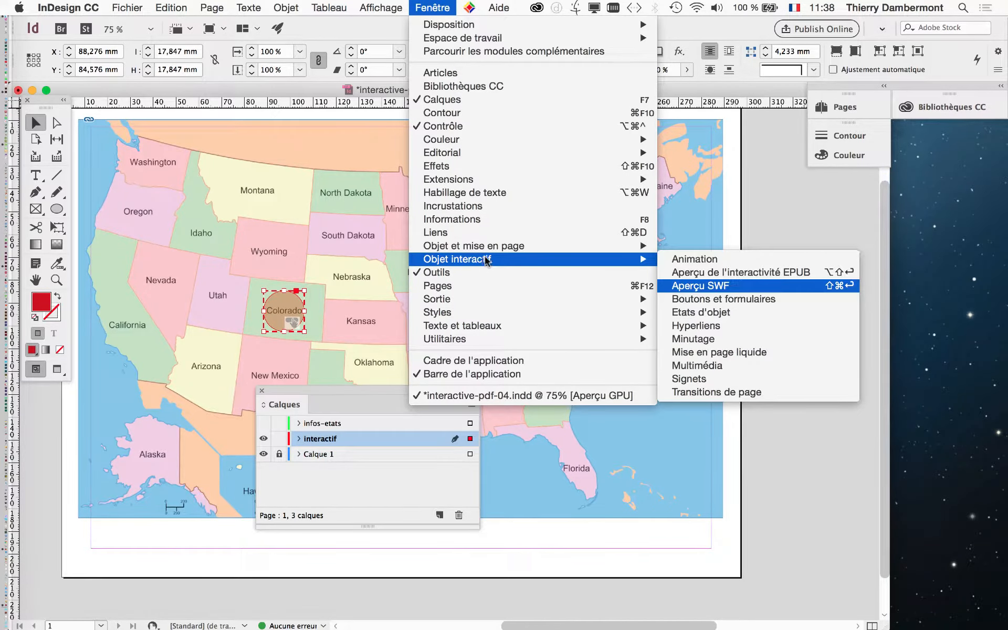
pyautogui.click(729, 300)
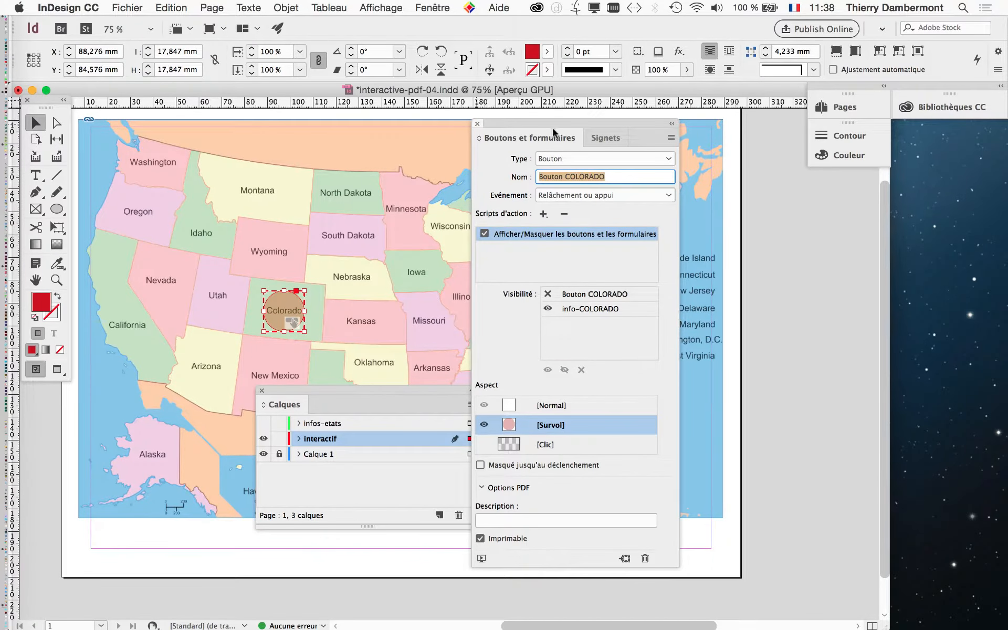
pyautogui.click(479, 125)
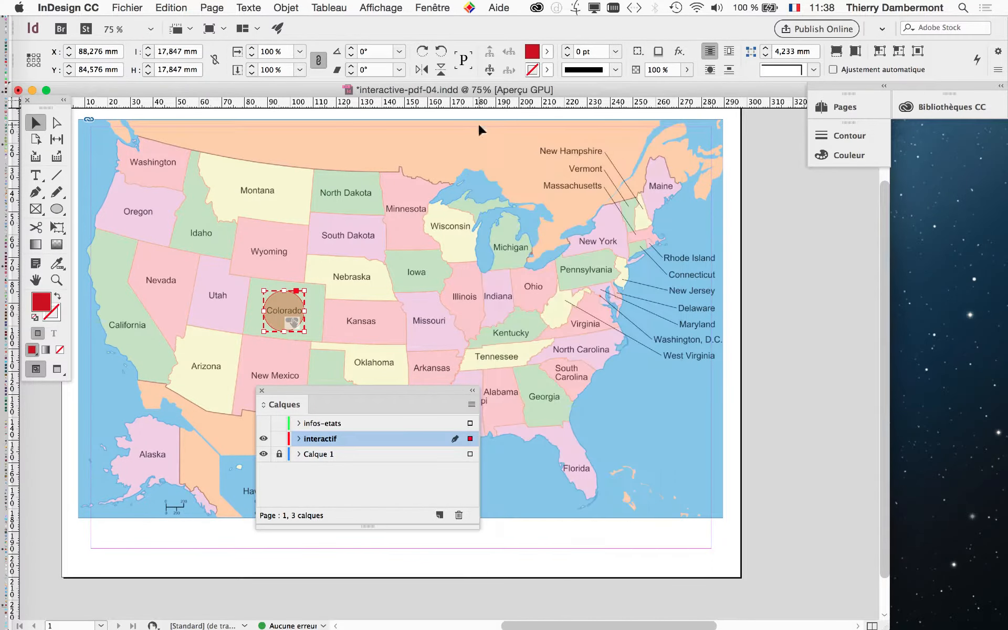
# Make the infos-etats layer visible and move the Calques panel clear of the Colorado text.
pyautogui.click(432, 7)
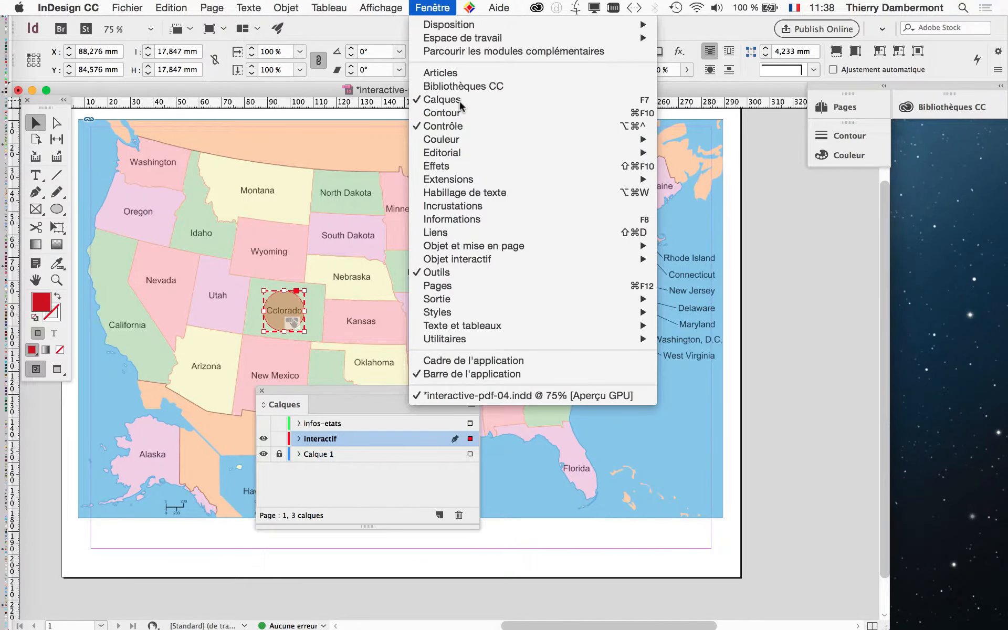
pyautogui.click(459, 102)
pyautogui.moveTo(295, 396); pyautogui.dragTo(588, 194)
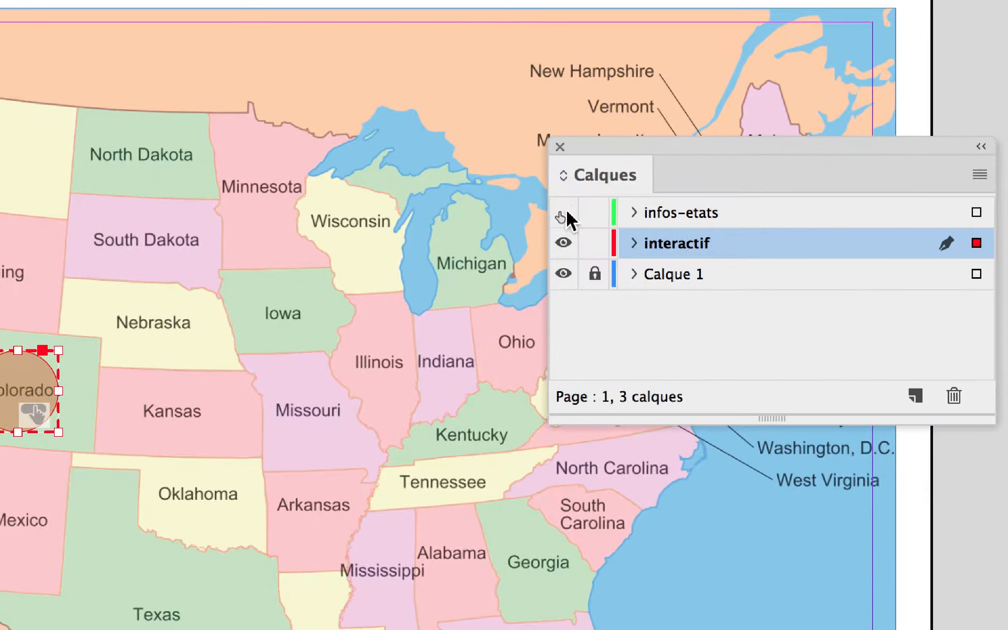
pyautogui.click(563, 214)
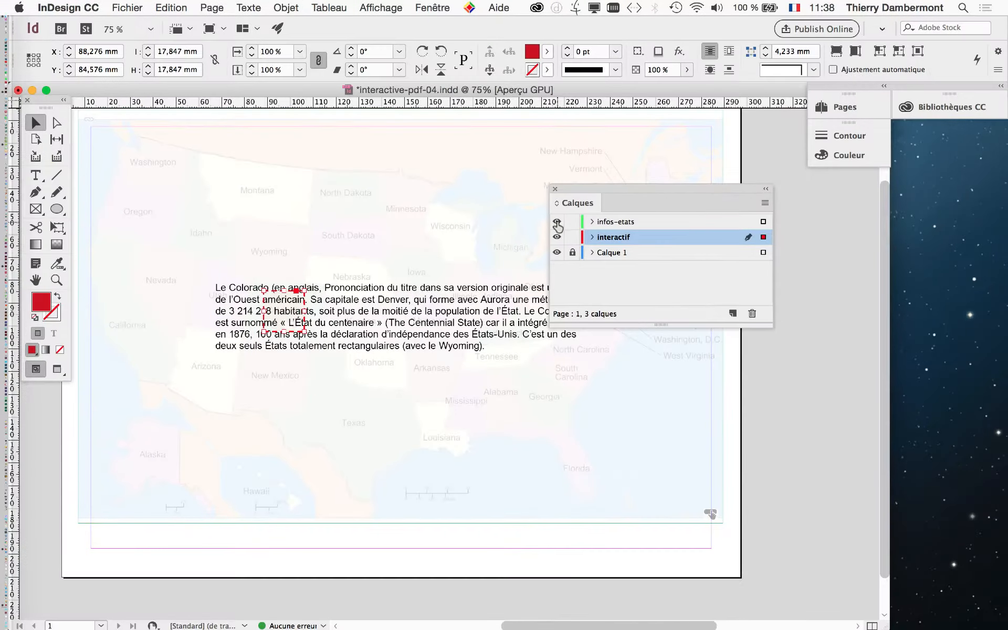
pyautogui.moveTo(740, 204); pyautogui.dragTo(240, 490)
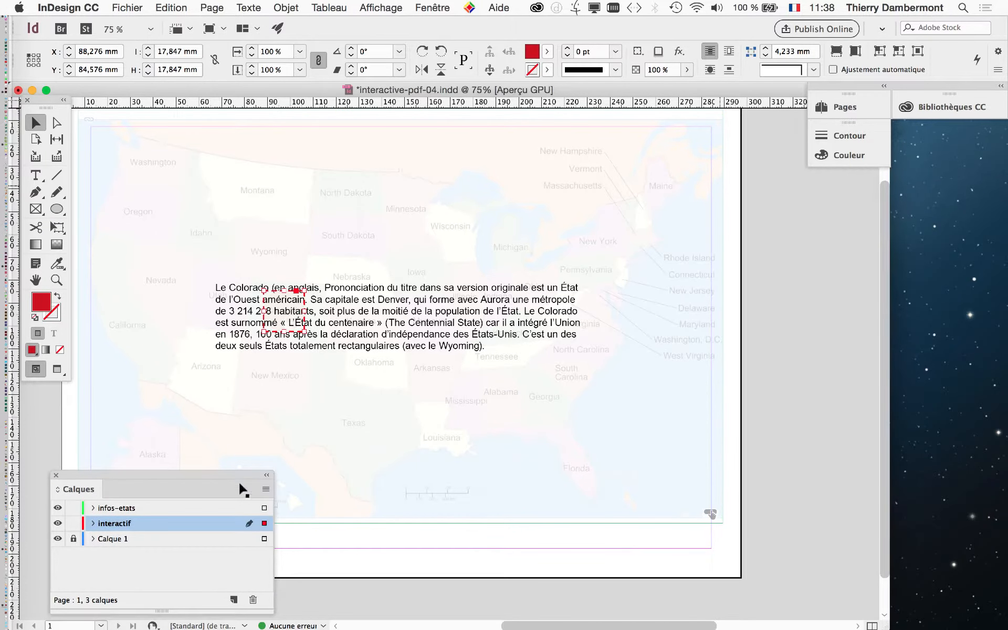
# Preview the page's EPUB interactivity, open the Colorado info overlay from its button, and dismiss it.
pyautogui.click(432, 7)
pyautogui.moveTo(519, 261)
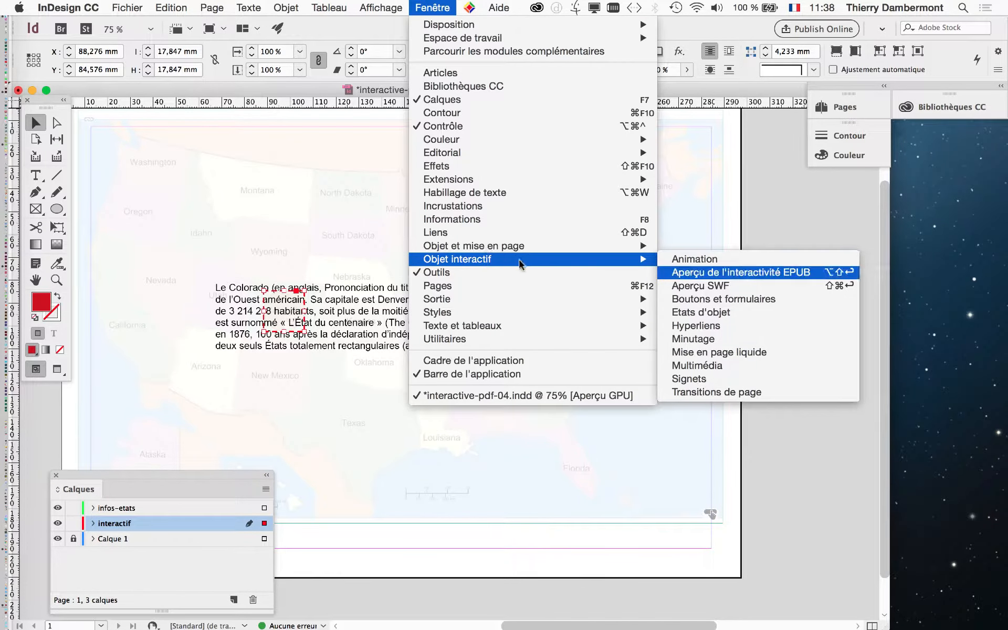
pyautogui.click(725, 272)
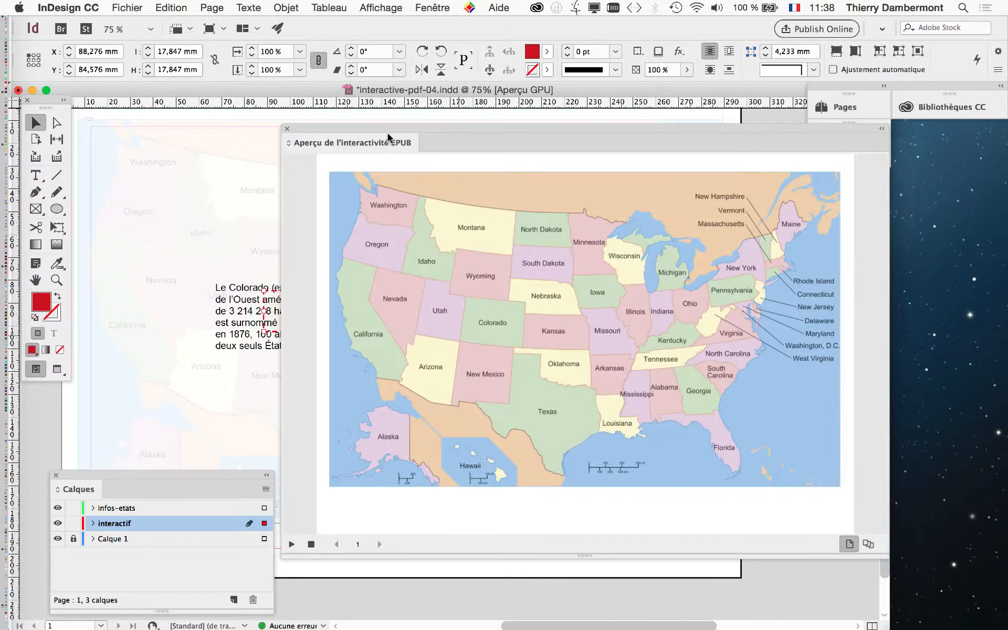
pyautogui.click(493, 331)
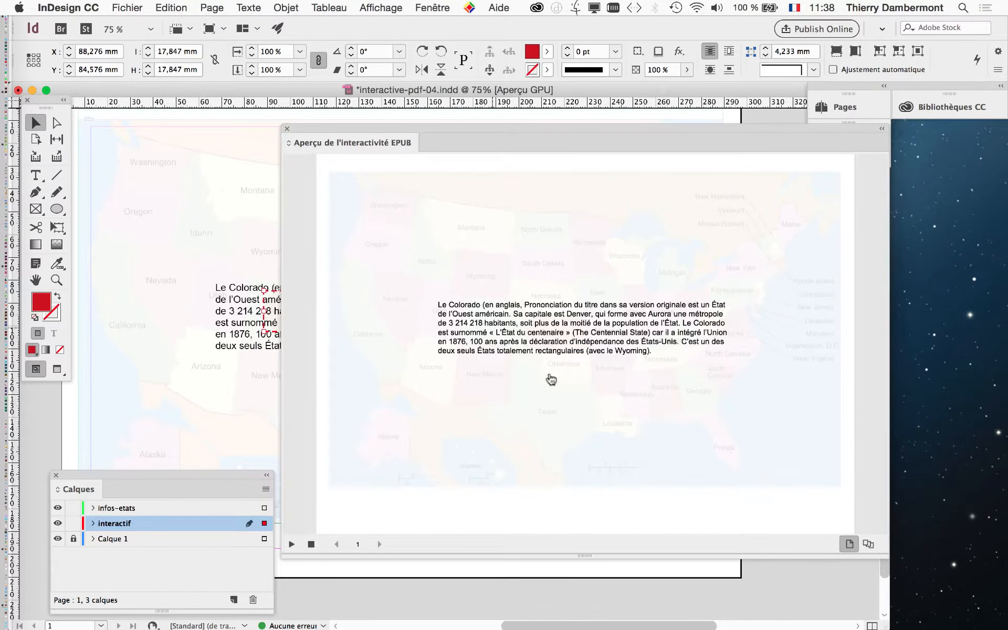
pyautogui.click(645, 426)
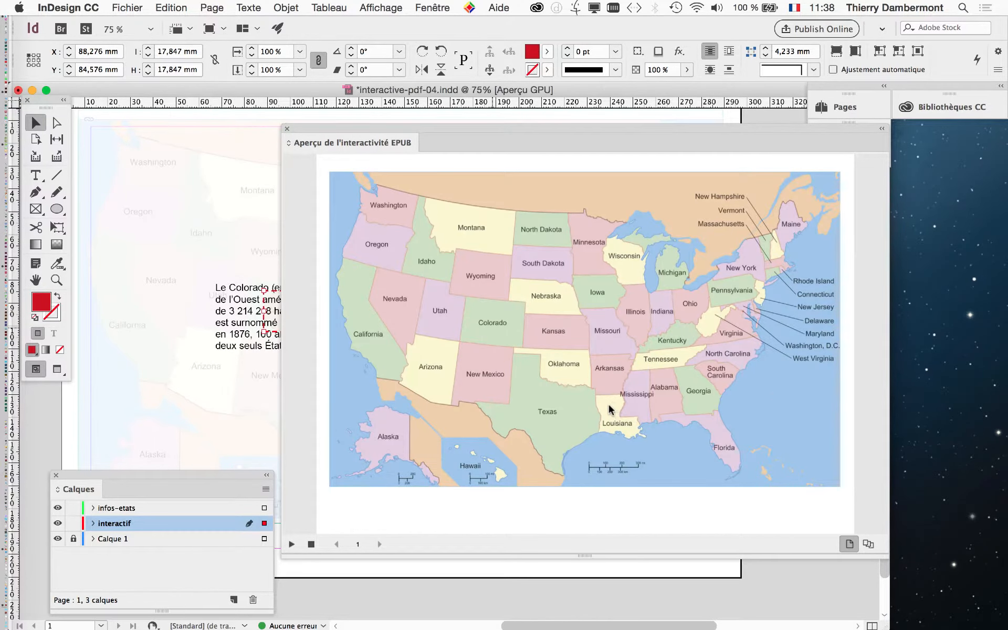
# Test the preview repeatedly by opening the Colorado info overlay and dismissing it from different spots on the map.
pyautogui.click(499, 336)
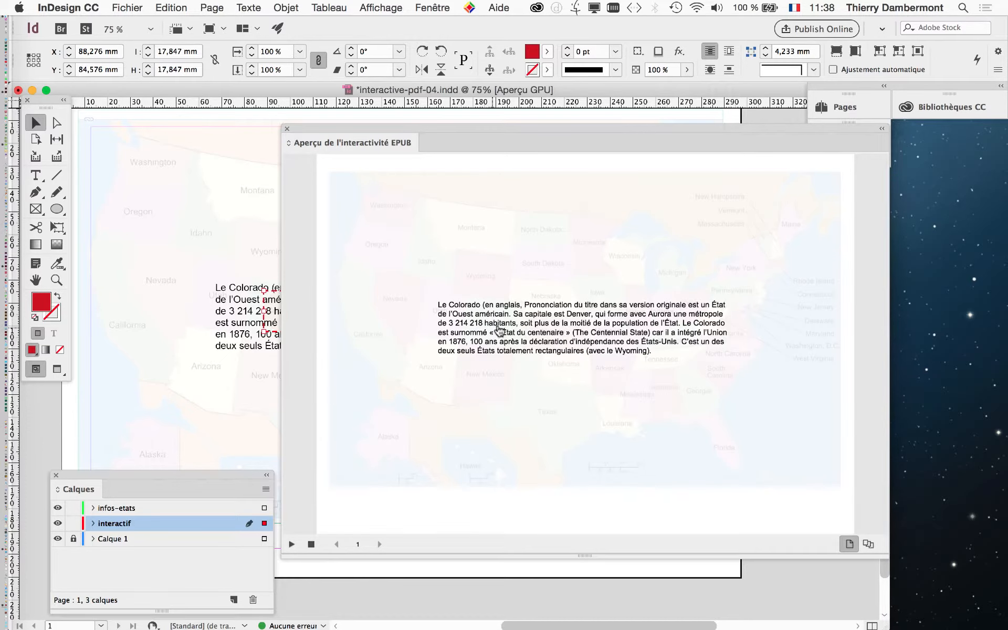
pyautogui.click(593, 194)
pyautogui.click(497, 336)
pyautogui.click(710, 290)
pyautogui.click(493, 325)
pyautogui.click(423, 263)
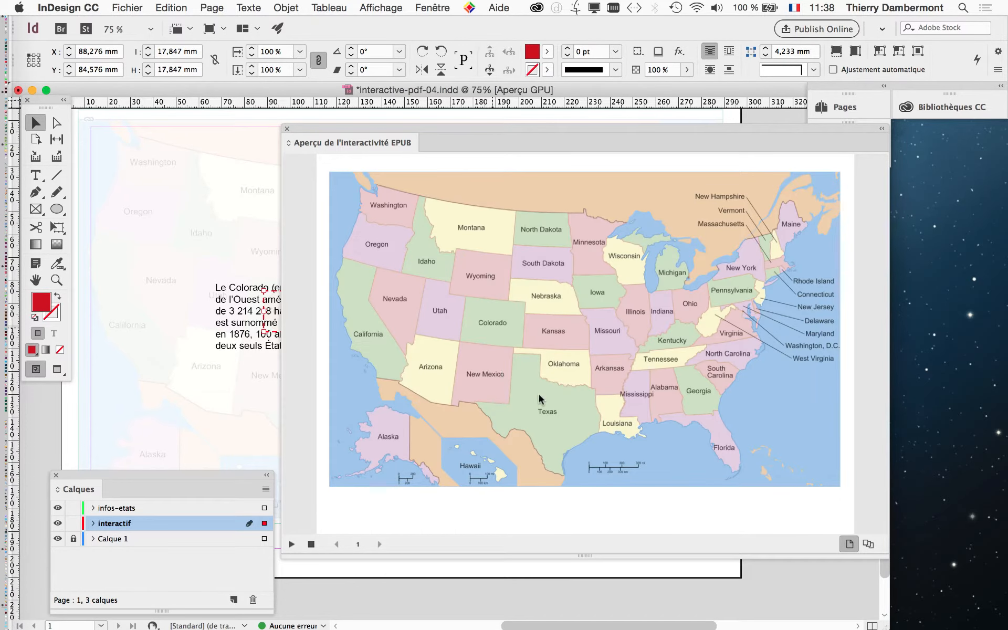
pyautogui.click(493, 323)
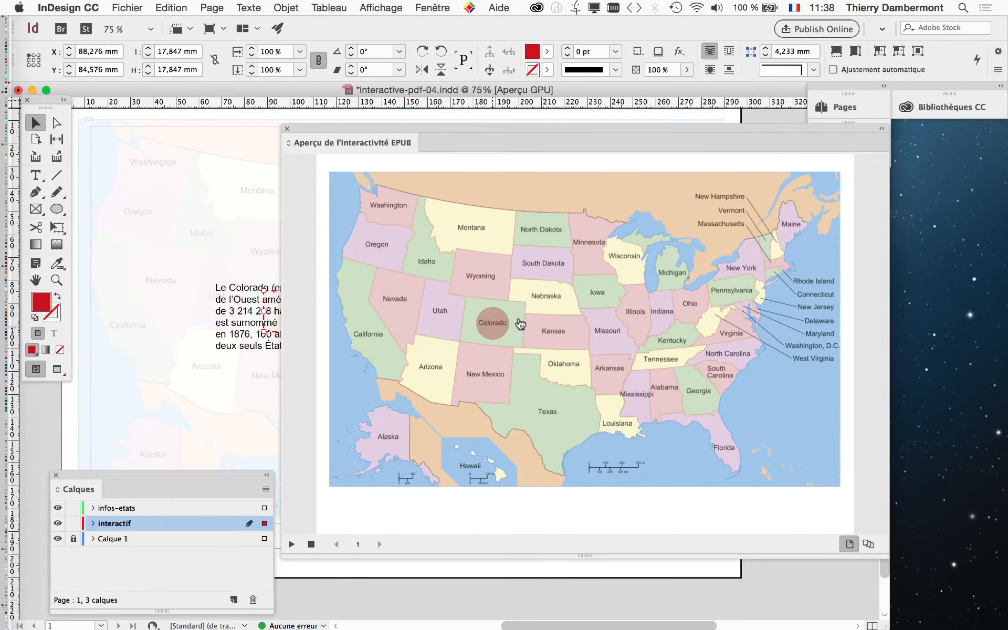
pyautogui.click(637, 270)
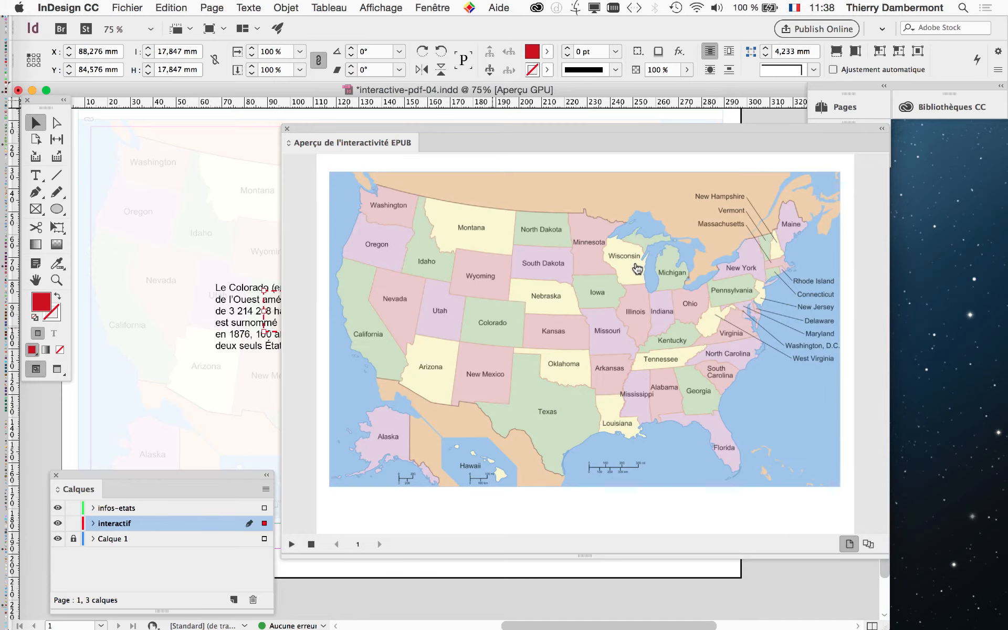